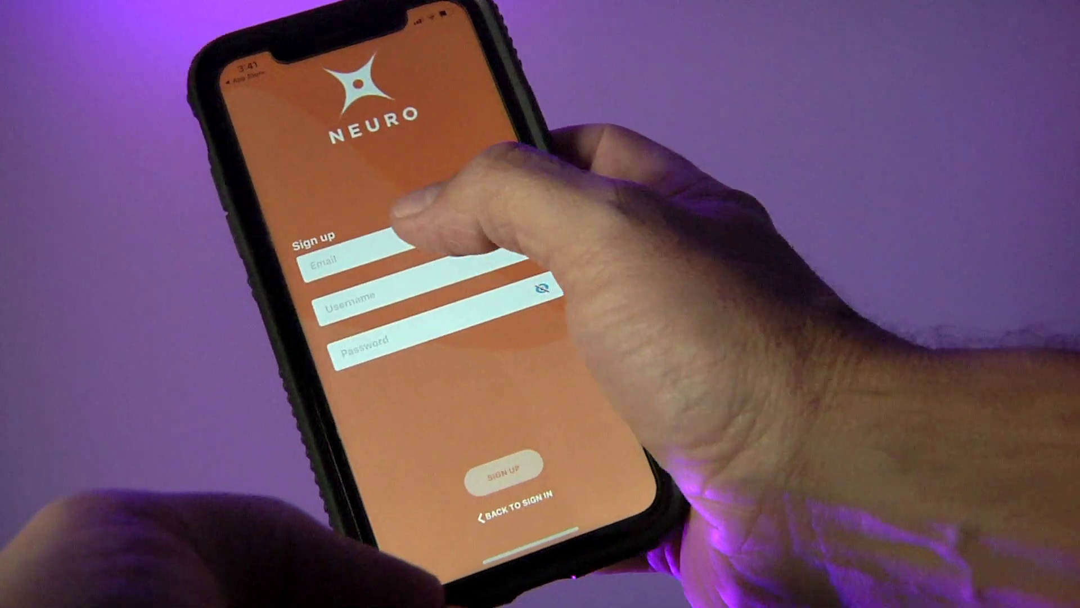
{"action": "left_click", "coordinate": [337, 260]}
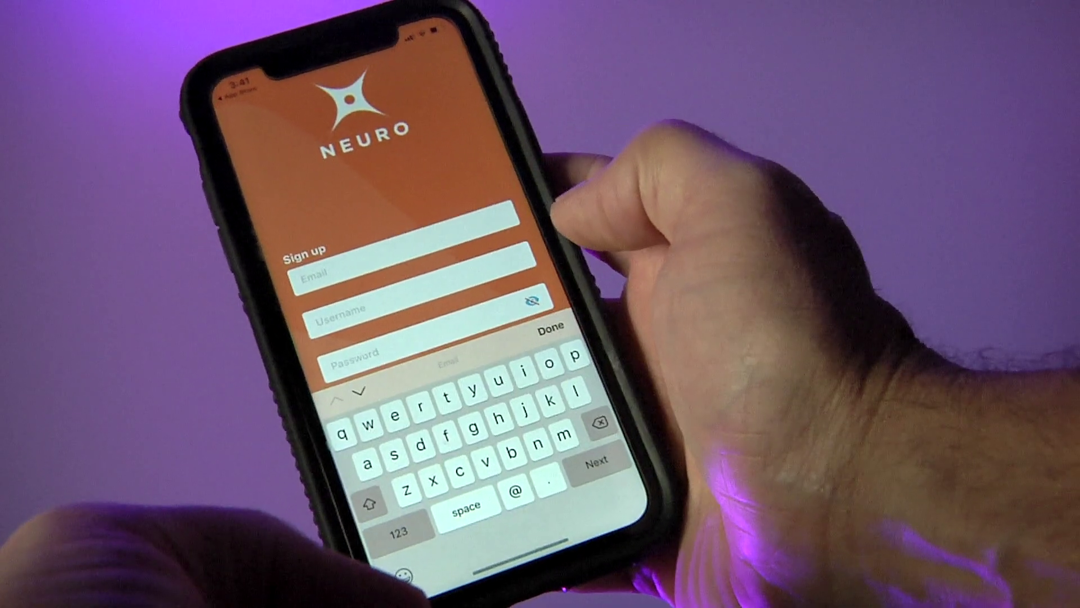
{"action": "left_click", "coordinate": [552, 328]}
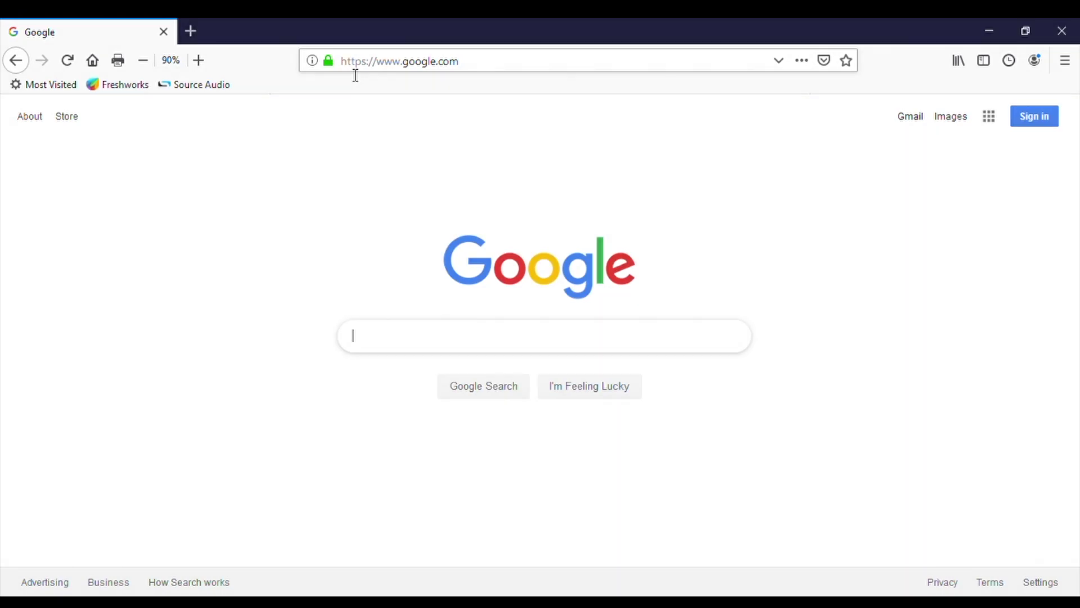
- Go to the Source Audio website at sourceaudio.net
{"action": "left_click", "coordinate": [356, 75]}
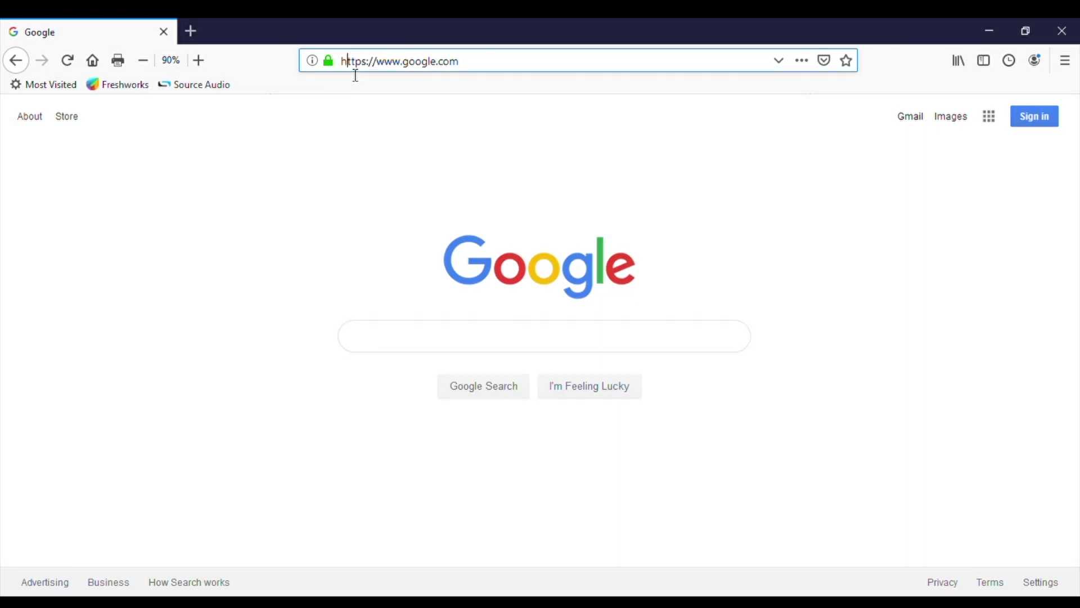
{"action": "type", "text": "source"}
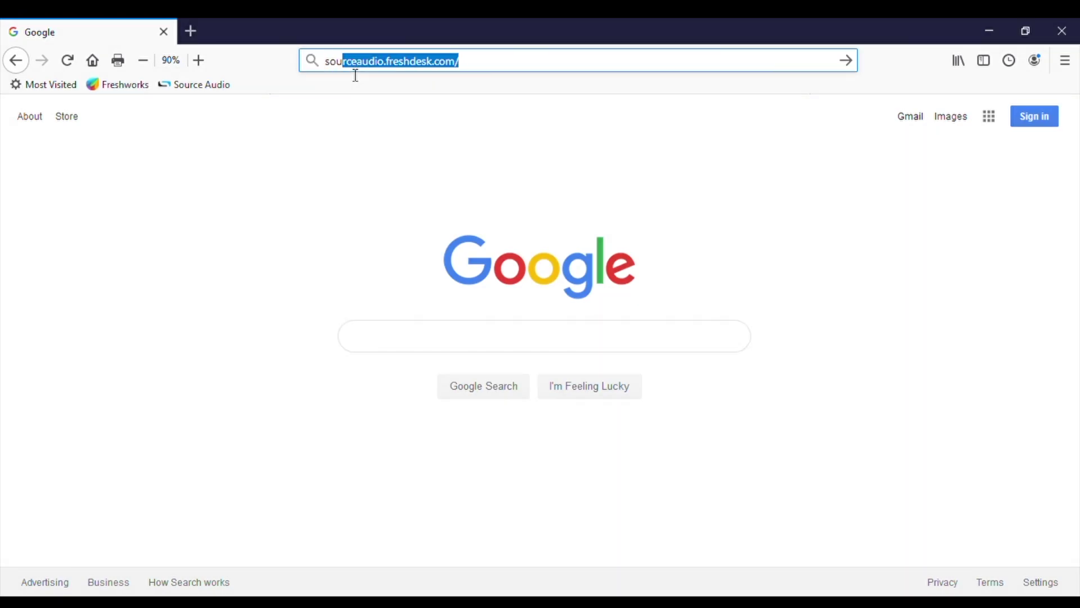
{"action": "type", "text": "audio.n"}
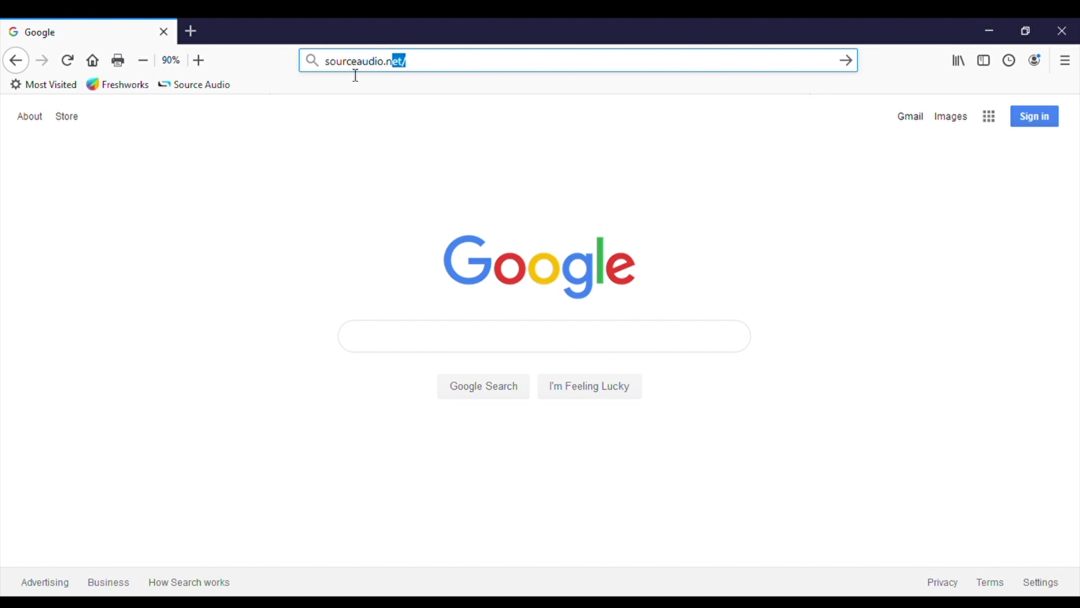
{"action": "type", "text": "et/"}
{"action": "key", "text": "Return"}
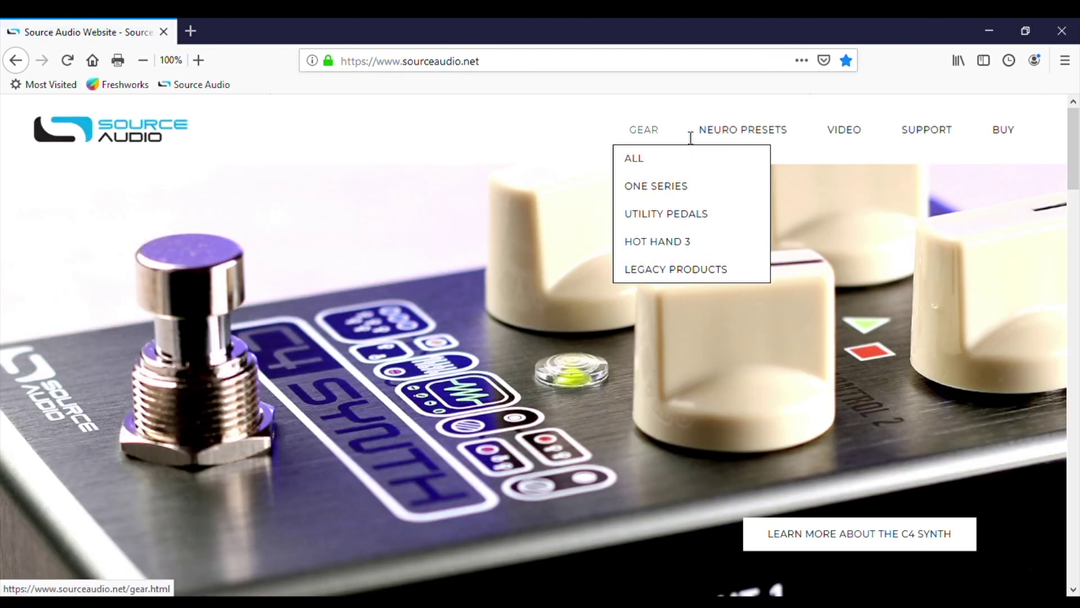
- Go to the Editors & Firmware page for Neuro presets and expand the Neuro Desktop Editor section
{"action": "mouse_move", "coordinate": [720, 135]}
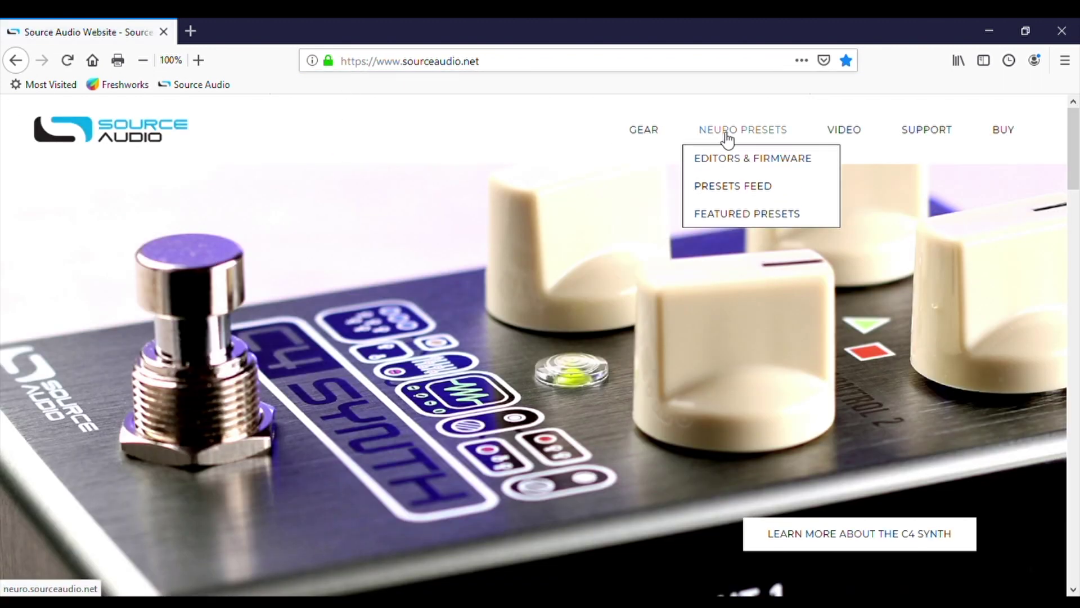
{"action": "left_click", "coordinate": [728, 162]}
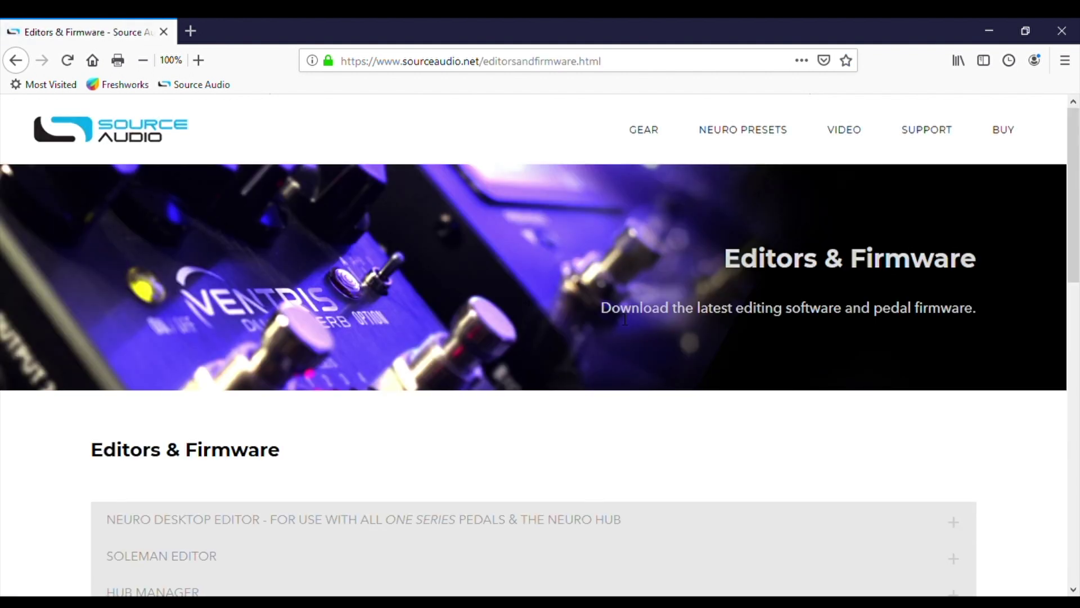
{"action": "scroll", "coordinate": [619, 318], "scroll_direction": "down", "scroll_amount": 4}
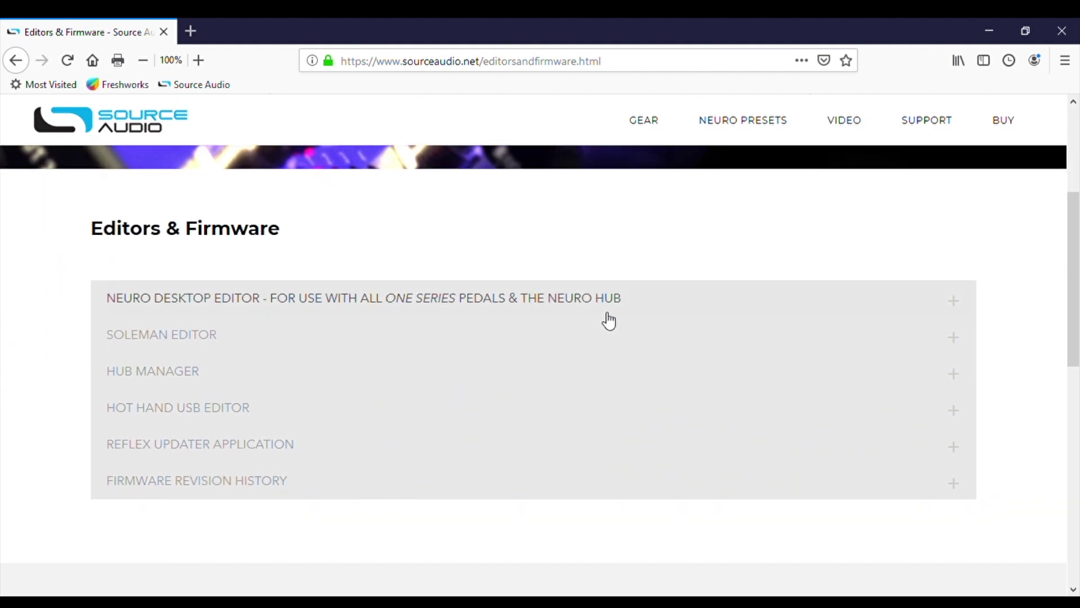
{"action": "left_click", "coordinate": [959, 307]}
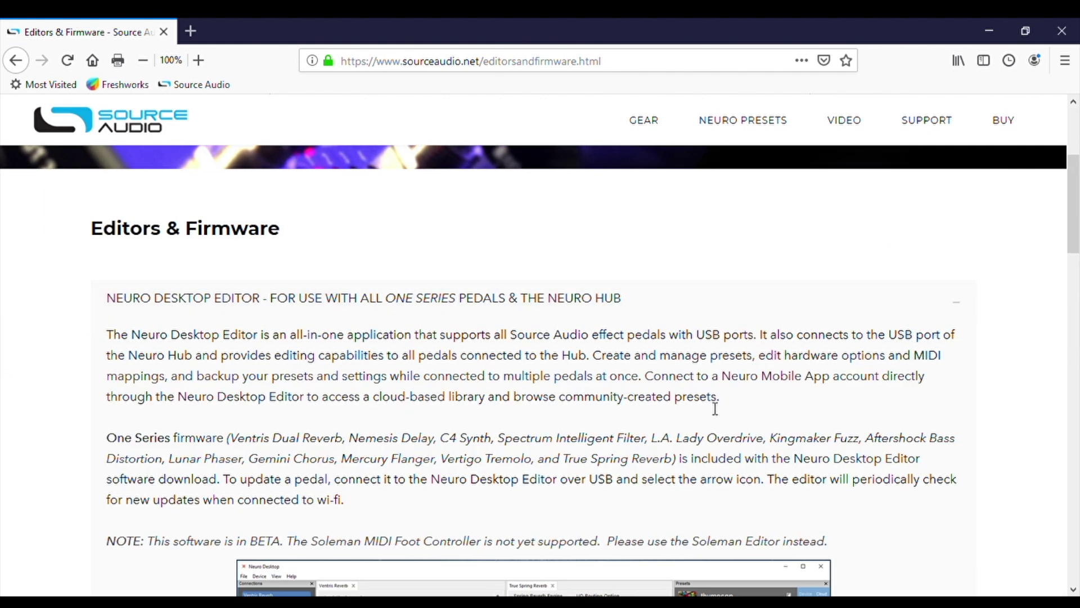
- Download the Windows installer for Neuro Desktop 0.6.61, neuro_desktop_0_6_61_installer_win.exe
{"action": "scroll", "coordinate": [711, 394], "scroll_direction": "down", "scroll_amount": 10}
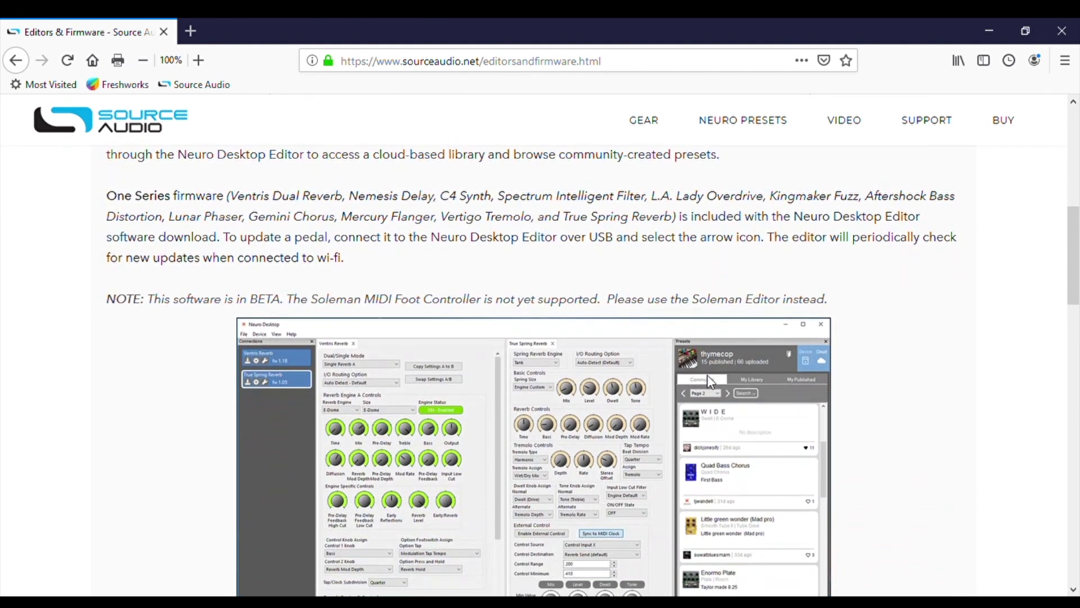
{"action": "scroll", "coordinate": [707, 376], "scroll_direction": "down", "scroll_amount": 3}
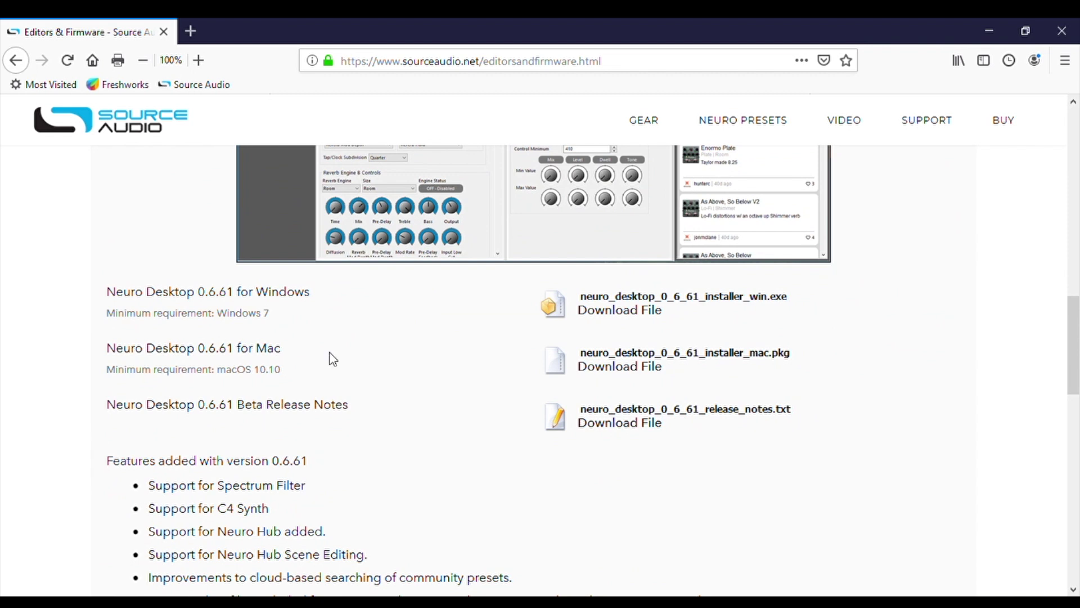
{"action": "left_click", "coordinate": [563, 318]}
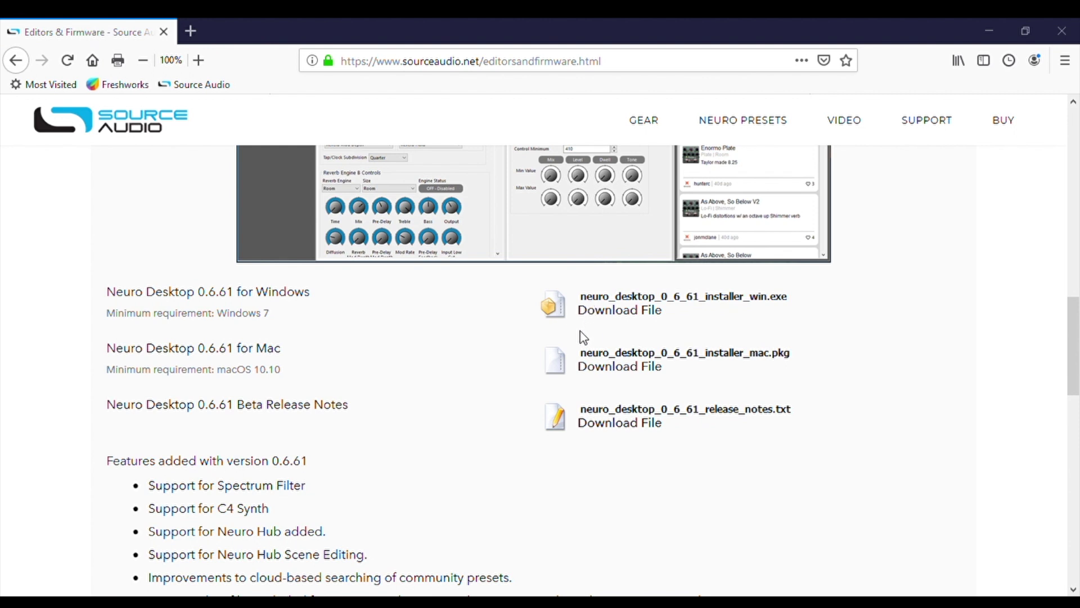
{"action": "left_click", "coordinate": [605, 305]}
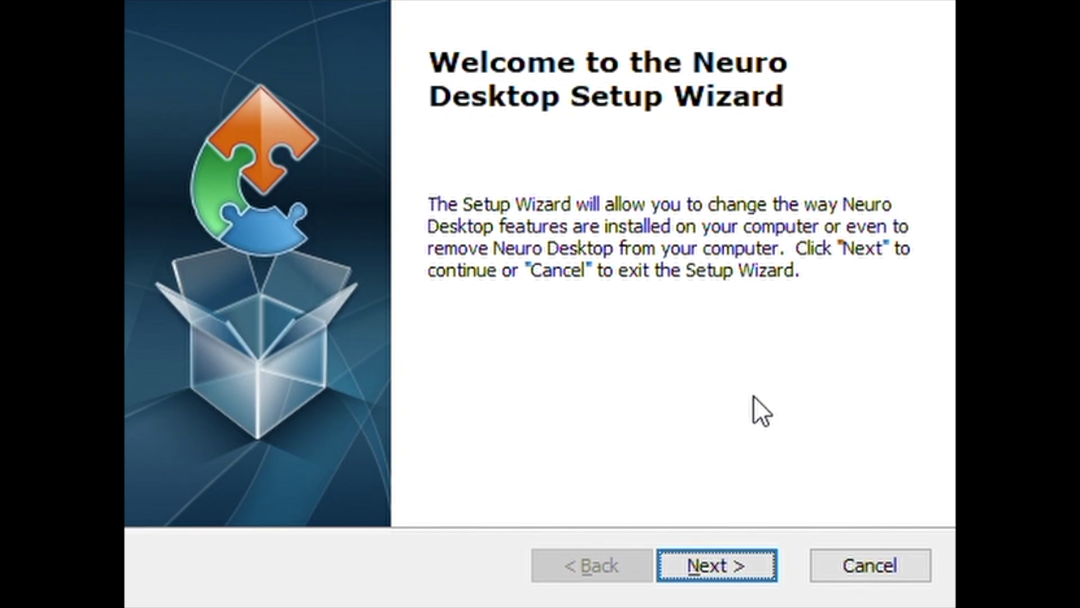
- Run the Neuro Desktop setup with the Modify operation, keep MainFeature selected, install it and finish the wizard
{"action": "left_click", "coordinate": [711, 562]}
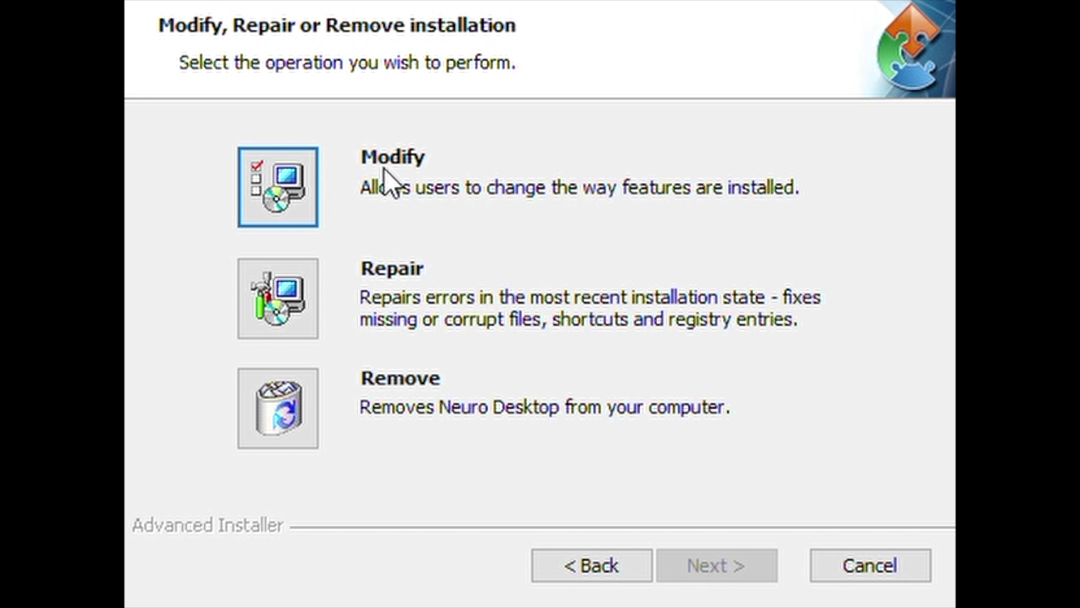
{"action": "left_click", "coordinate": [289, 177]}
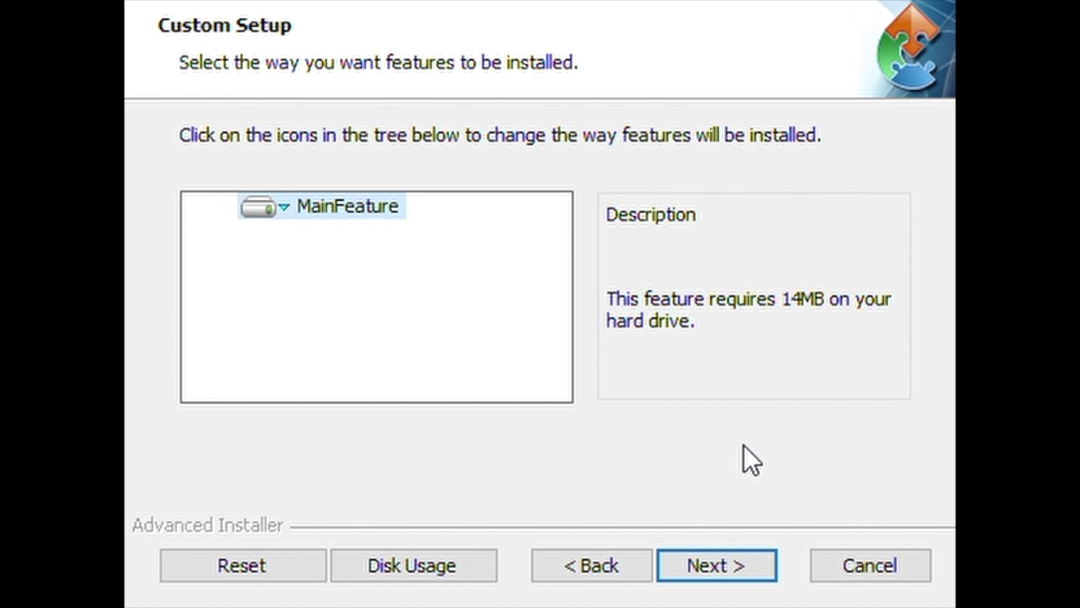
{"action": "left_click", "coordinate": [734, 556]}
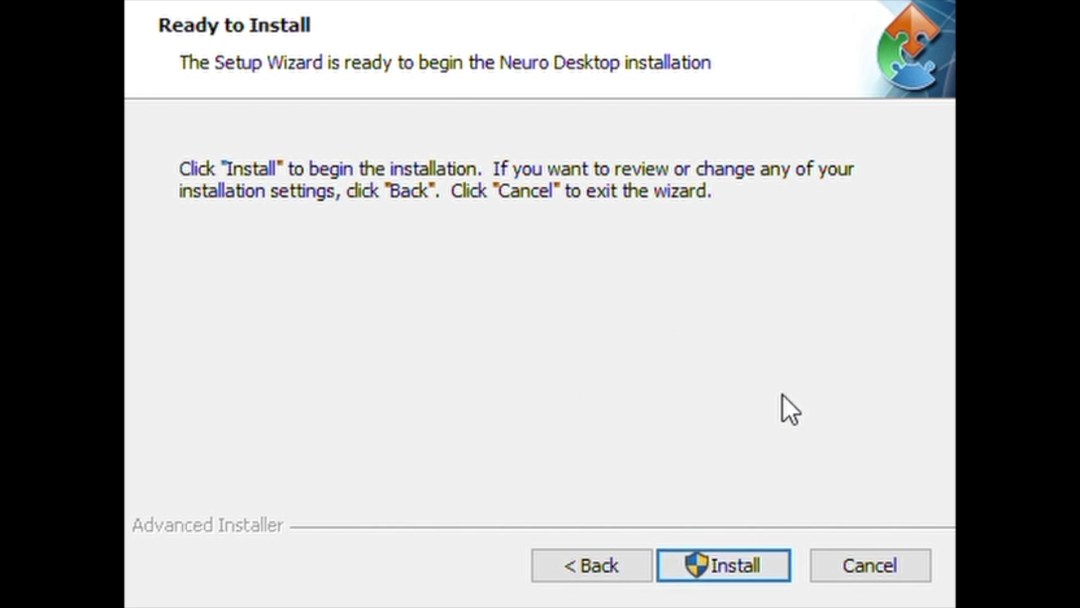
{"action": "left_click", "coordinate": [739, 566]}
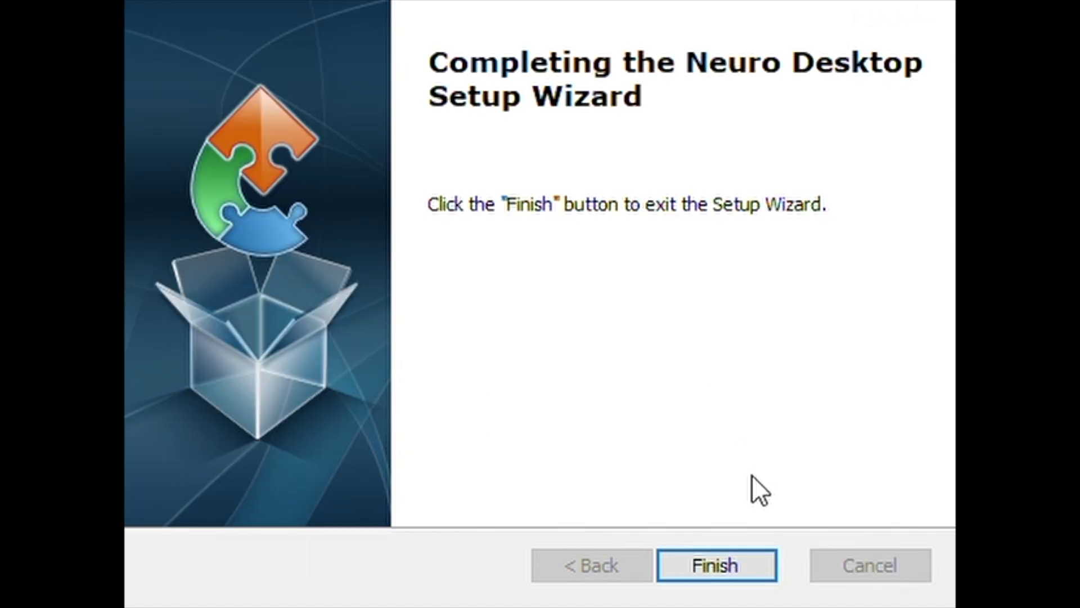
{"action": "left_click", "coordinate": [724, 561]}
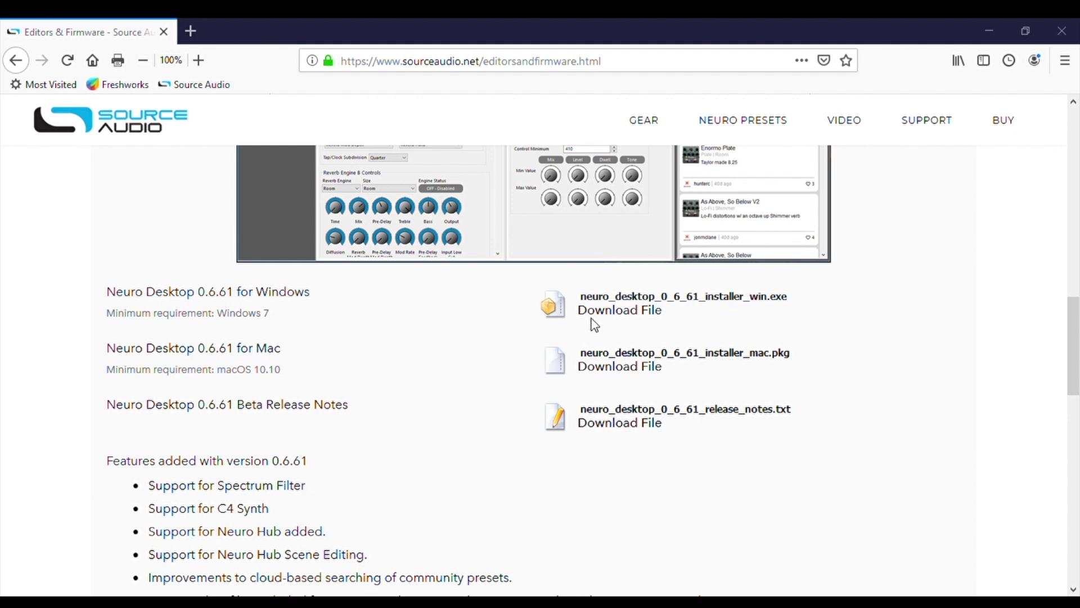
- Switch to the Neuro Desktop application and log in to the Neuro account
{"action": "left_click", "coordinate": [605, 305]}
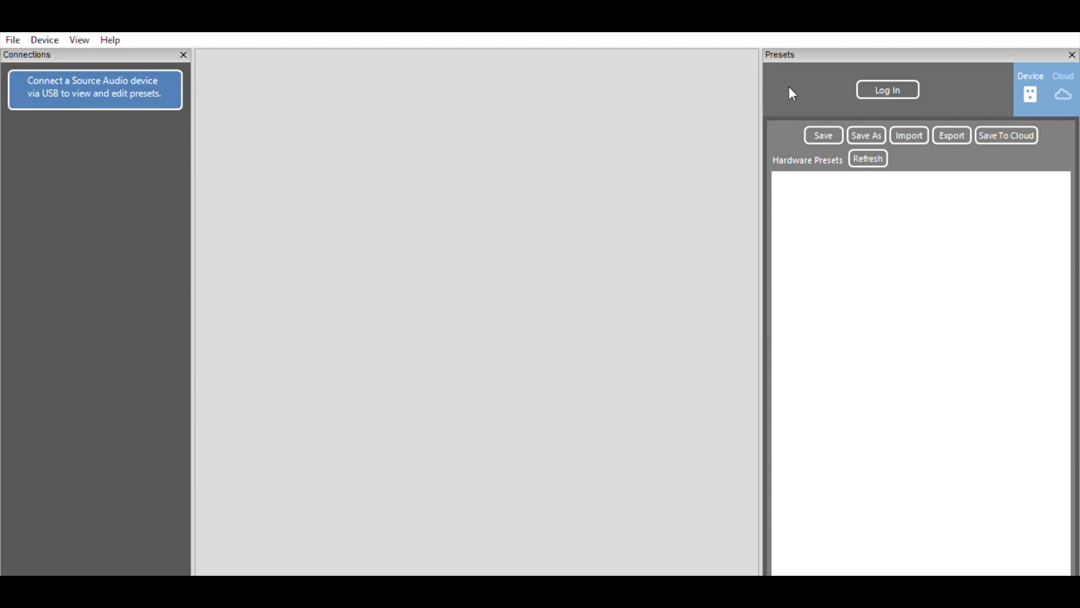
{"action": "left_click", "coordinate": [882, 73]}
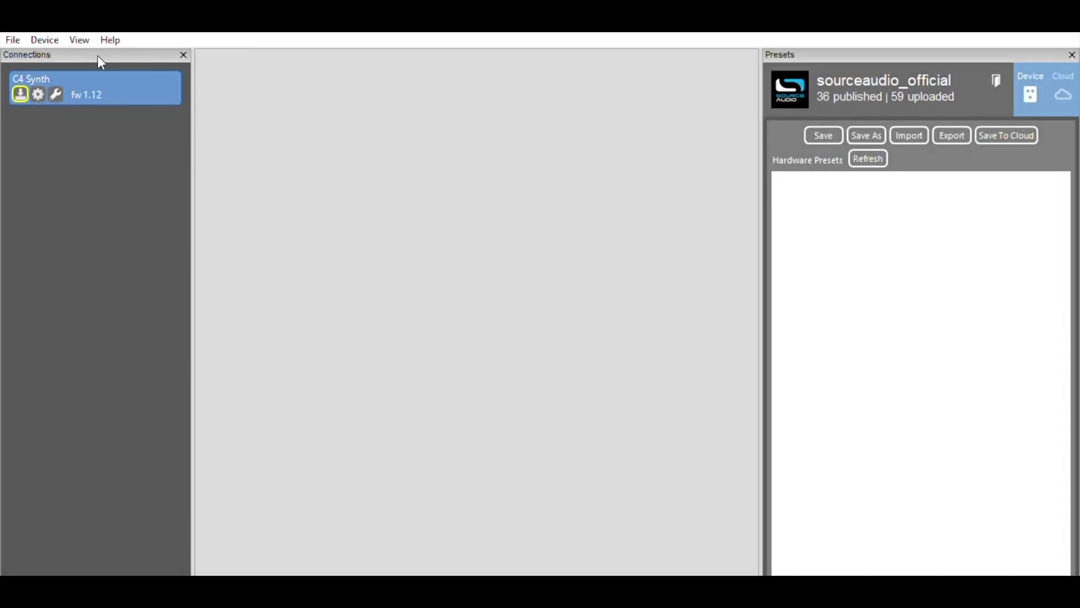
- Update the connected C4 Synth to firmware 1.13 and open its preset editor
{"action": "left_click", "coordinate": [45, 69]}
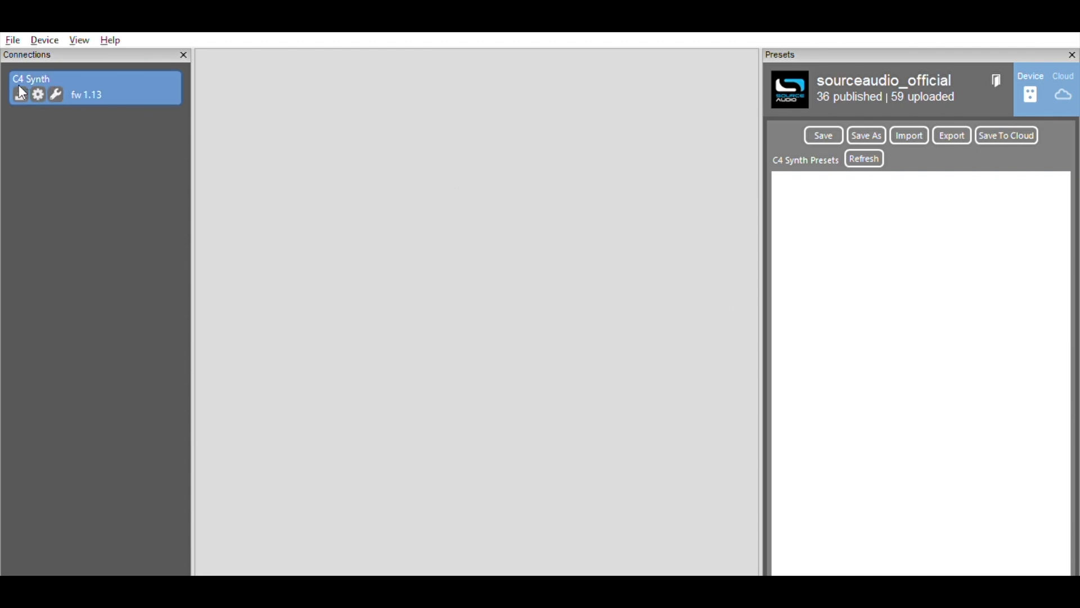
{"action": "left_click", "coordinate": [35, 100]}
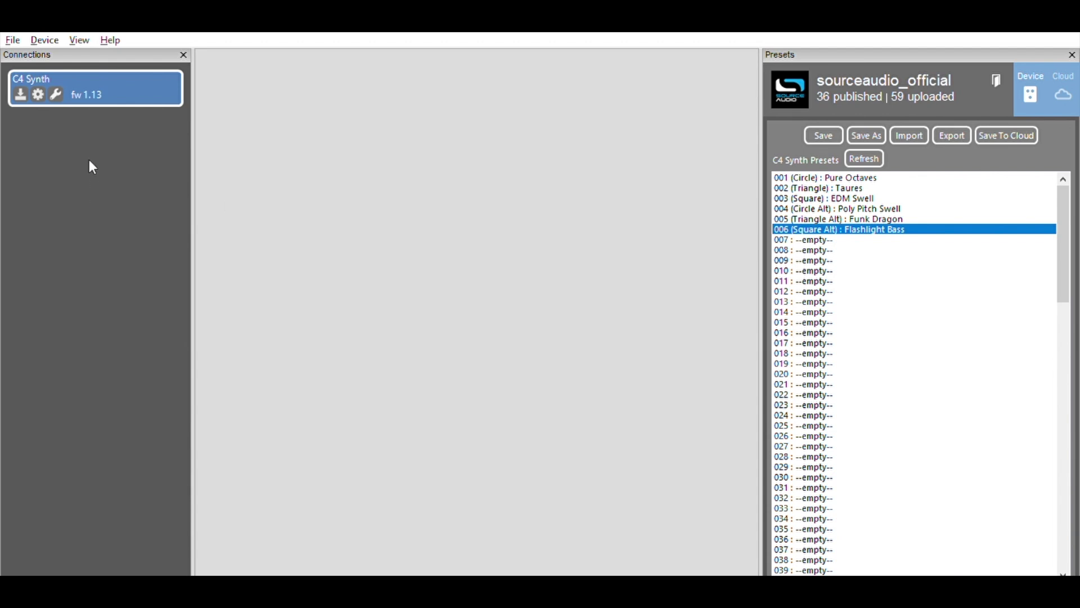
{"action": "left_click", "coordinate": [55, 87]}
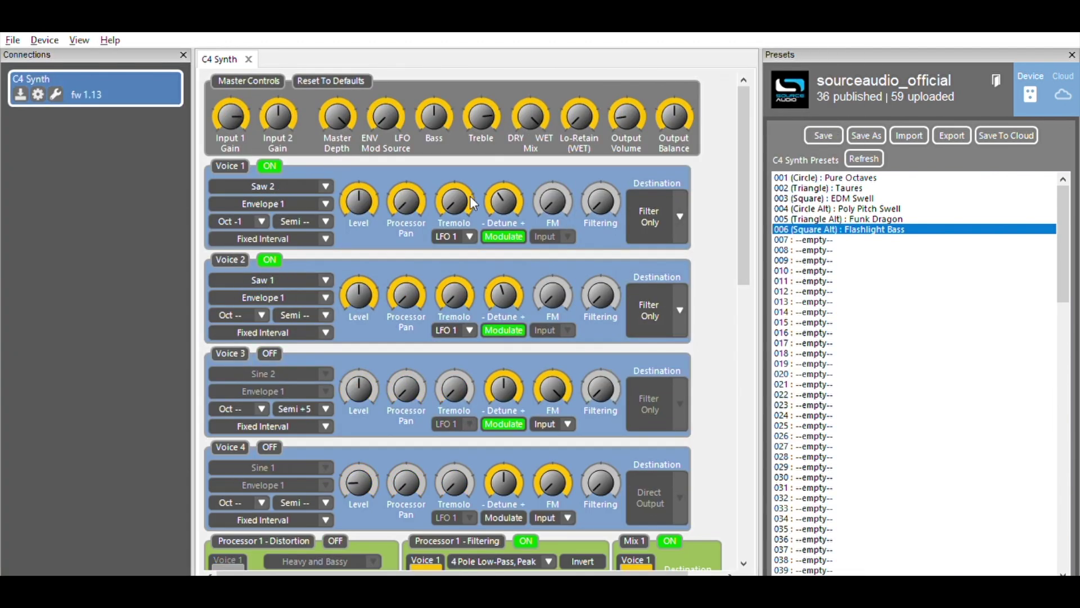
- Review the C4 Synth's voice, processor, envelope and sequencer controls, and load the Funk Dragon preset from slot 005
{"action": "scroll", "coordinate": [439, 291], "scroll_direction": "down", "scroll_amount": 5}
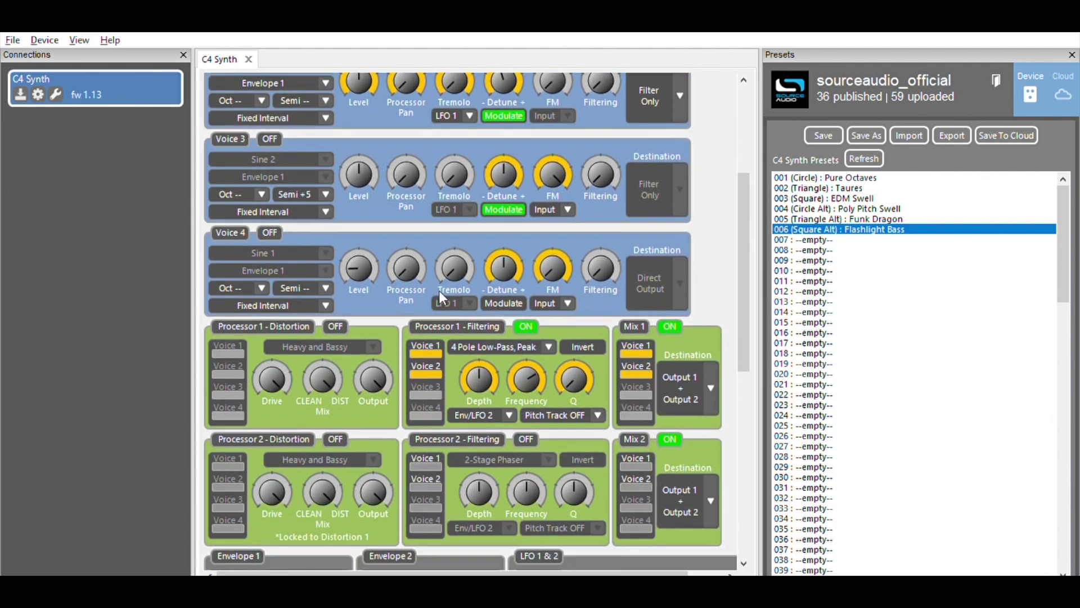
{"action": "scroll", "coordinate": [440, 292], "scroll_direction": "down", "scroll_amount": 8}
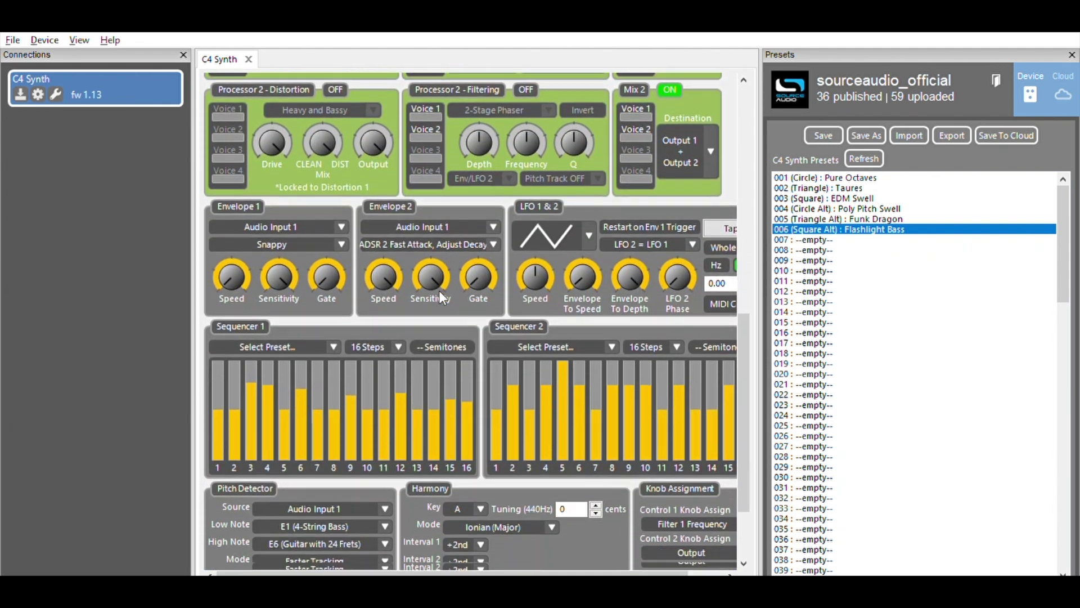
{"action": "scroll", "coordinate": [439, 290], "scroll_direction": "up", "scroll_amount": 10}
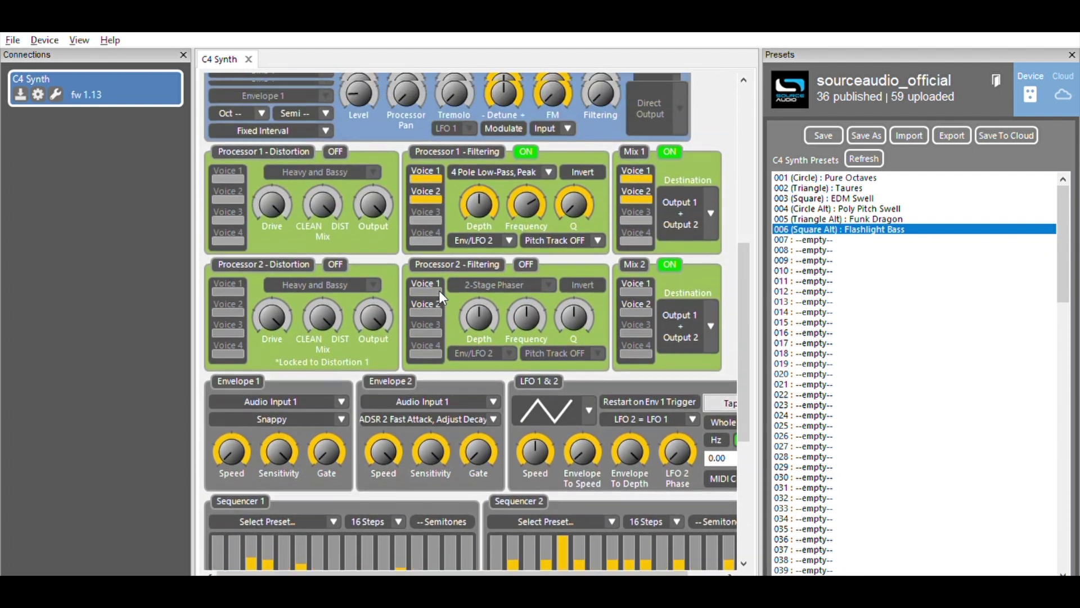
{"action": "scroll", "coordinate": [439, 290], "scroll_direction": "up", "scroll_amount": 4}
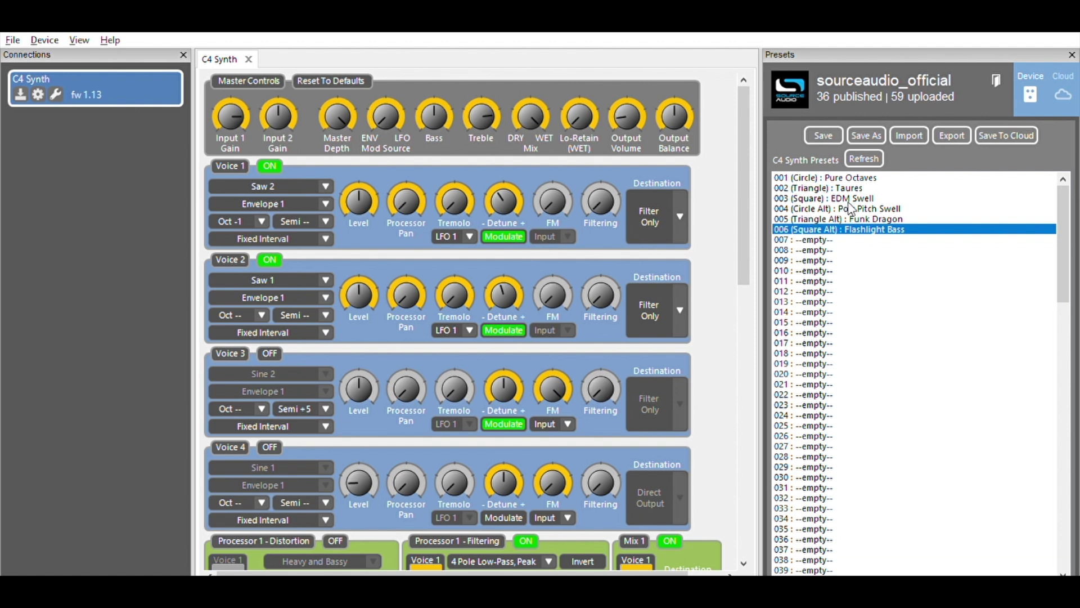
{"action": "left_click", "coordinate": [872, 215]}
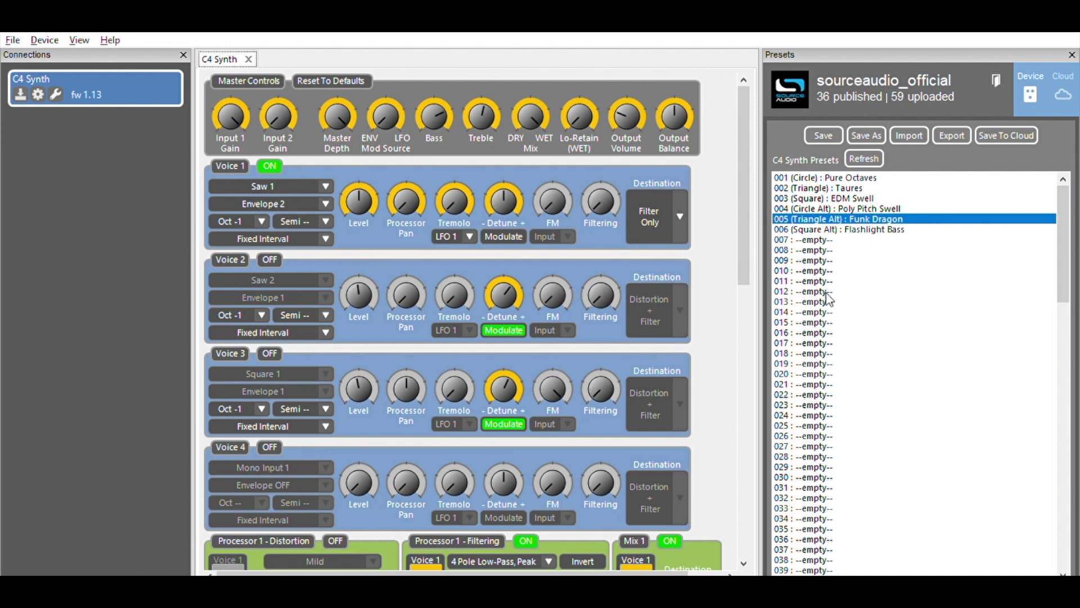
- Look over the C4 Synth's 128 preset slots and load the EDM Swell preset from slot 003
{"action": "scroll", "coordinate": [830, 304], "scroll_direction": "down", "scroll_amount": 4}
{"action": "scroll", "coordinate": [830, 304], "scroll_direction": "down", "scroll_amount": 12}
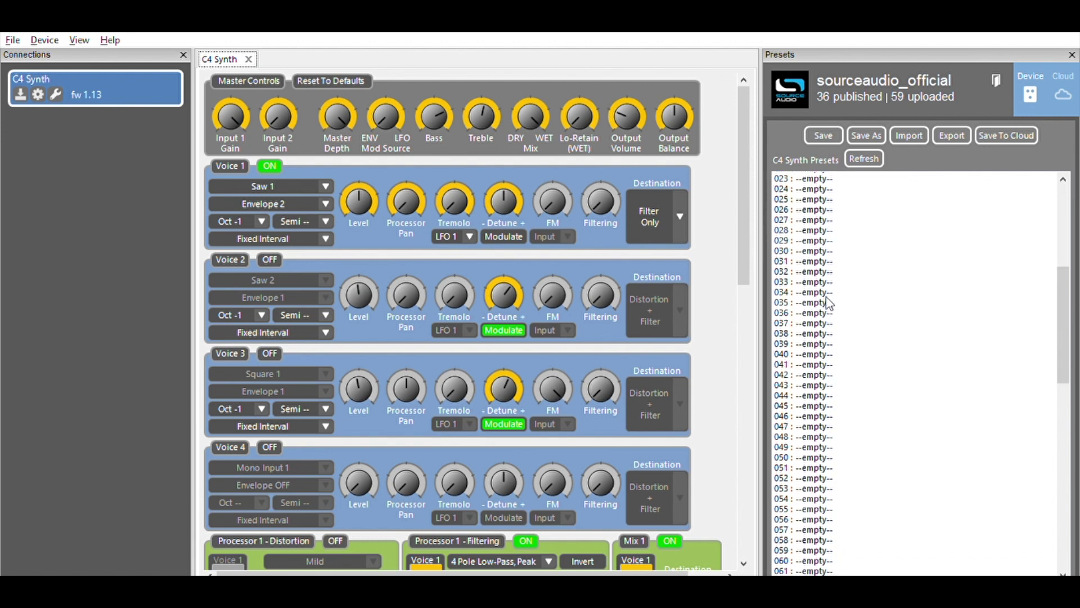
{"action": "scroll", "coordinate": [830, 304], "scroll_direction": "down", "scroll_amount": 14}
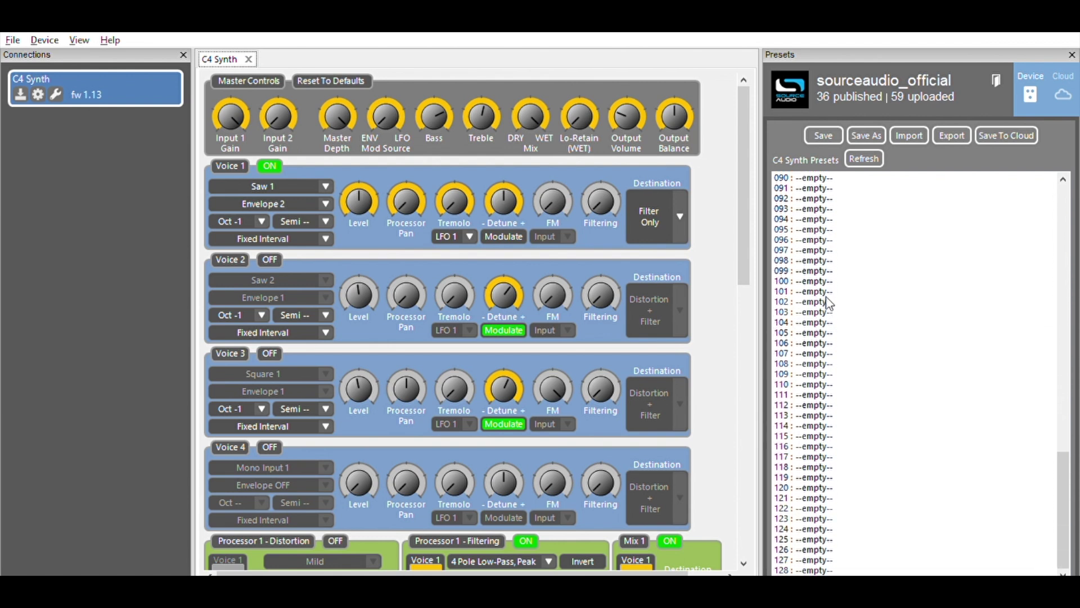
{"action": "scroll", "coordinate": [830, 304], "scroll_direction": "up", "scroll_amount": 12}
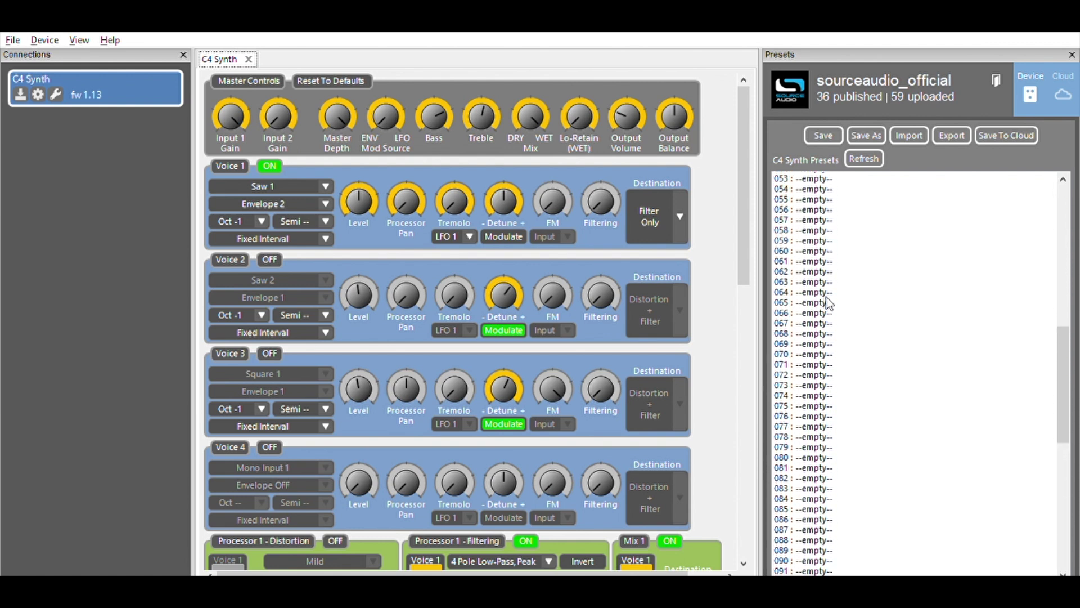
{"action": "scroll", "coordinate": [830, 304], "scroll_direction": "up", "scroll_amount": 17}
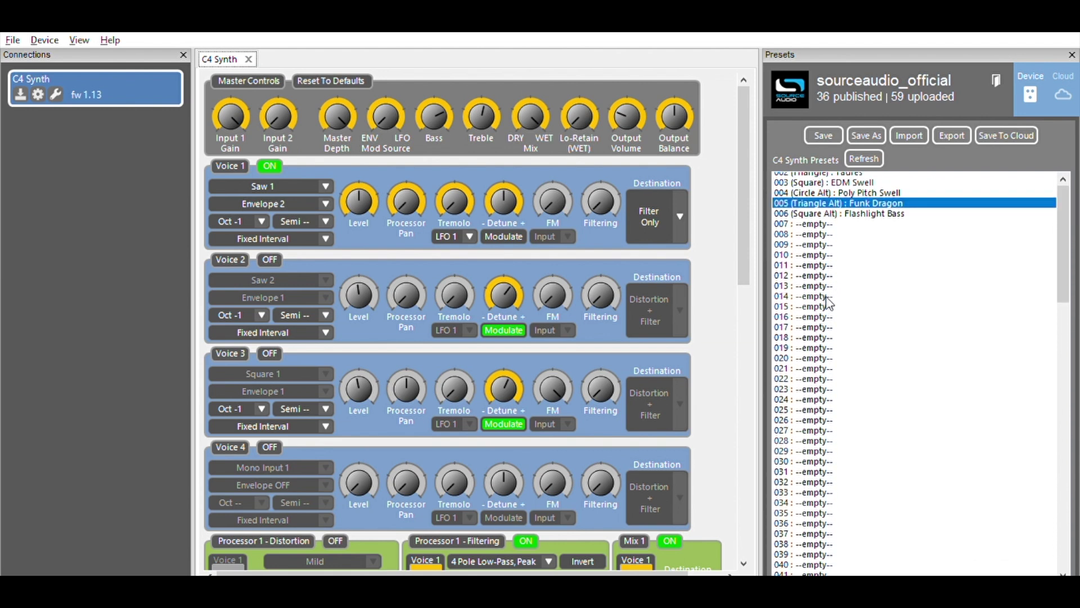
{"action": "scroll", "coordinate": [830, 304], "scroll_direction": "up", "scroll_amount": 1}
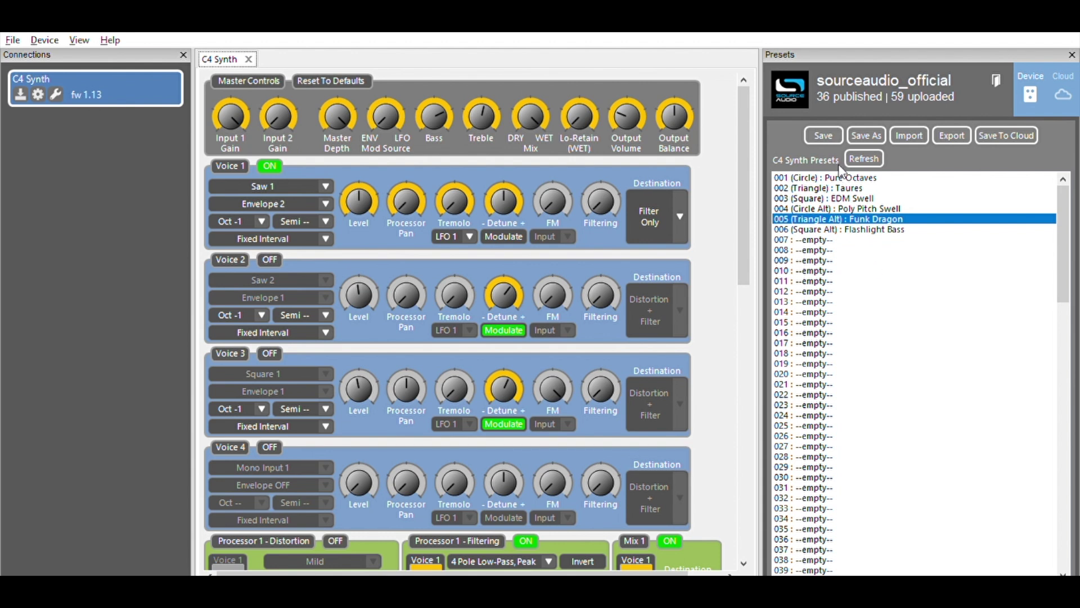
{"action": "left_click", "coordinate": [869, 197]}
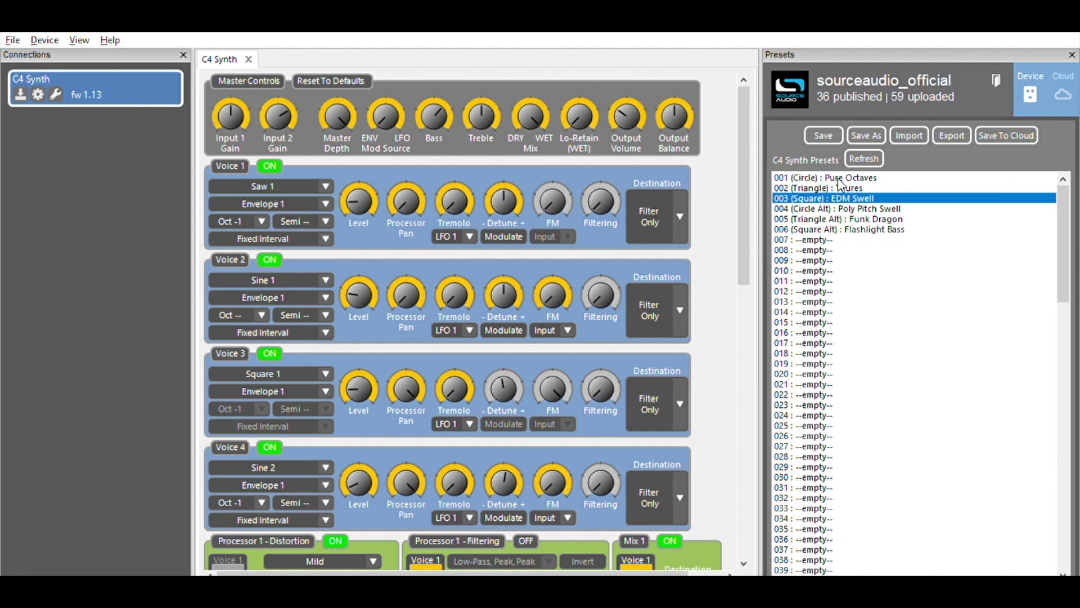
- Load the Pure Octaves preset from slot 001 of the C4 Synth
{"action": "key", "text": "Up"}
{"action": "key", "text": "Up"}
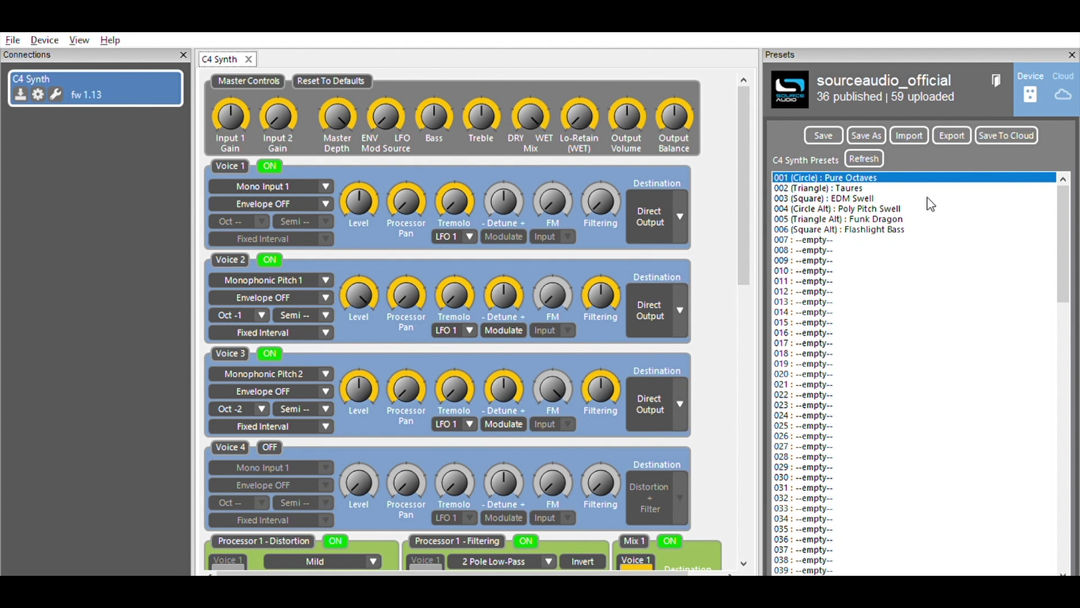
- Open the cloud preset library and look through the community presets with their descriptions and control assignments
{"action": "left_click", "coordinate": [1067, 81]}
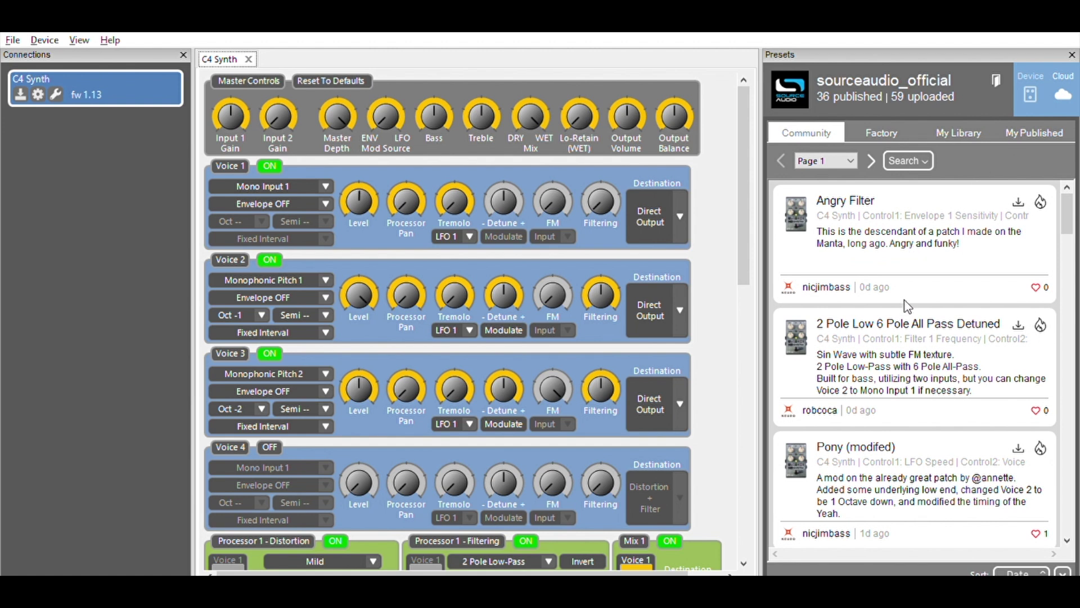
{"action": "scroll", "coordinate": [905, 300], "scroll_direction": "down", "scroll_amount": 3}
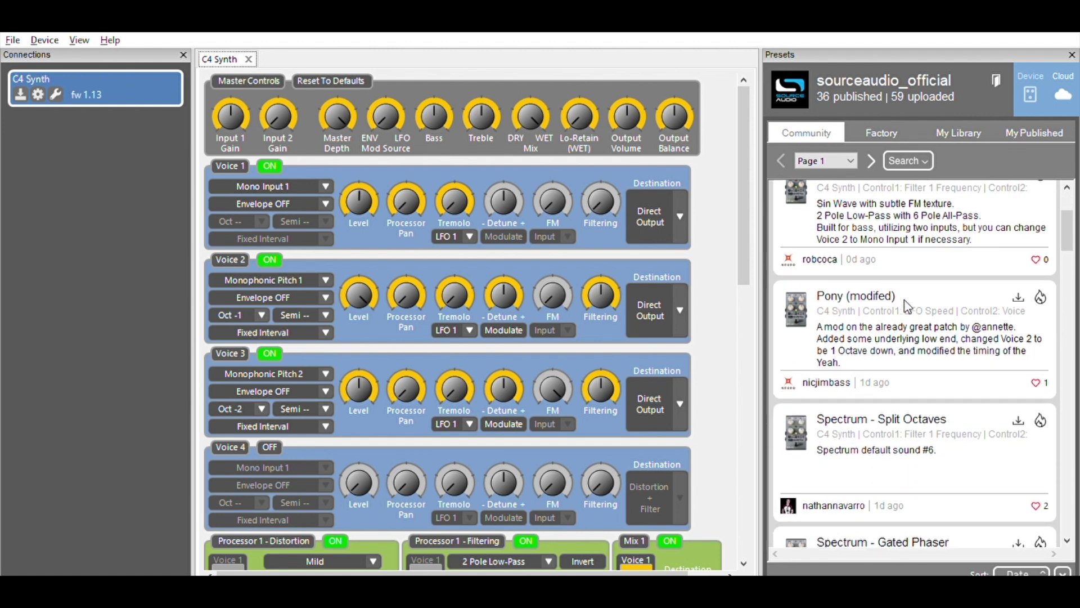
{"action": "scroll", "coordinate": [905, 300], "scroll_direction": "down", "scroll_amount": 2}
{"action": "scroll", "coordinate": [905, 301], "scroll_direction": "up", "scroll_amount": 4}
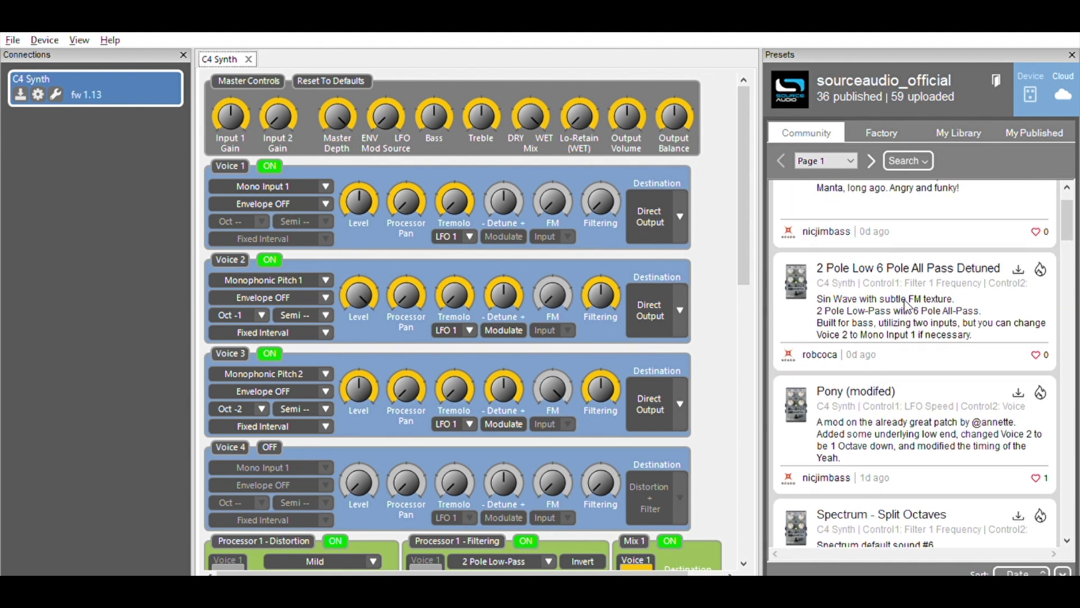
{"action": "scroll", "coordinate": [908, 306], "scroll_direction": "up", "scroll_amount": 1}
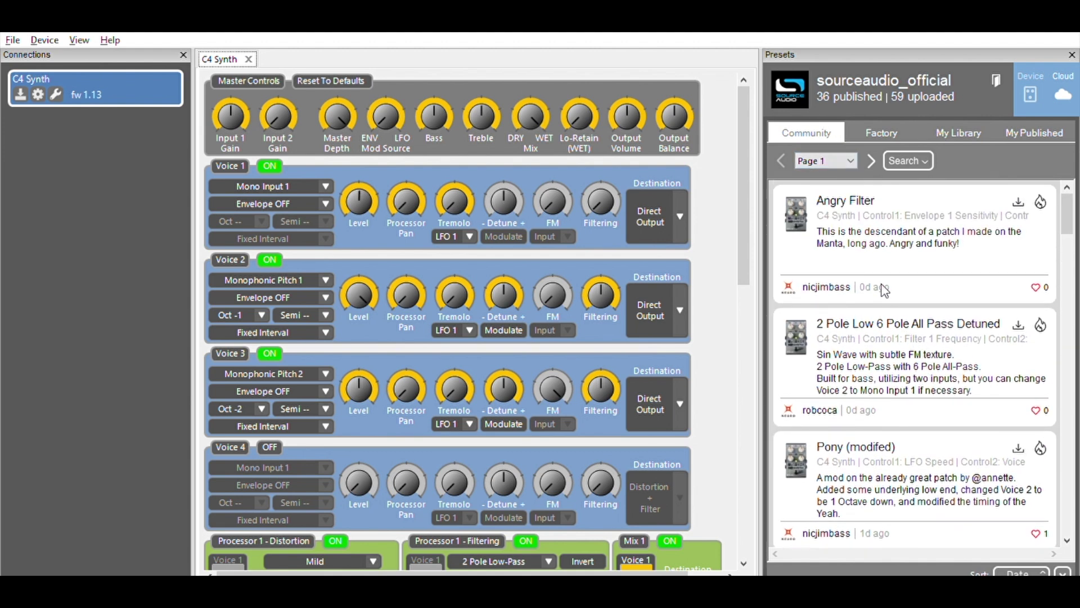
{"action": "scroll", "coordinate": [885, 291], "scroll_direction": "down", "scroll_amount": 5}
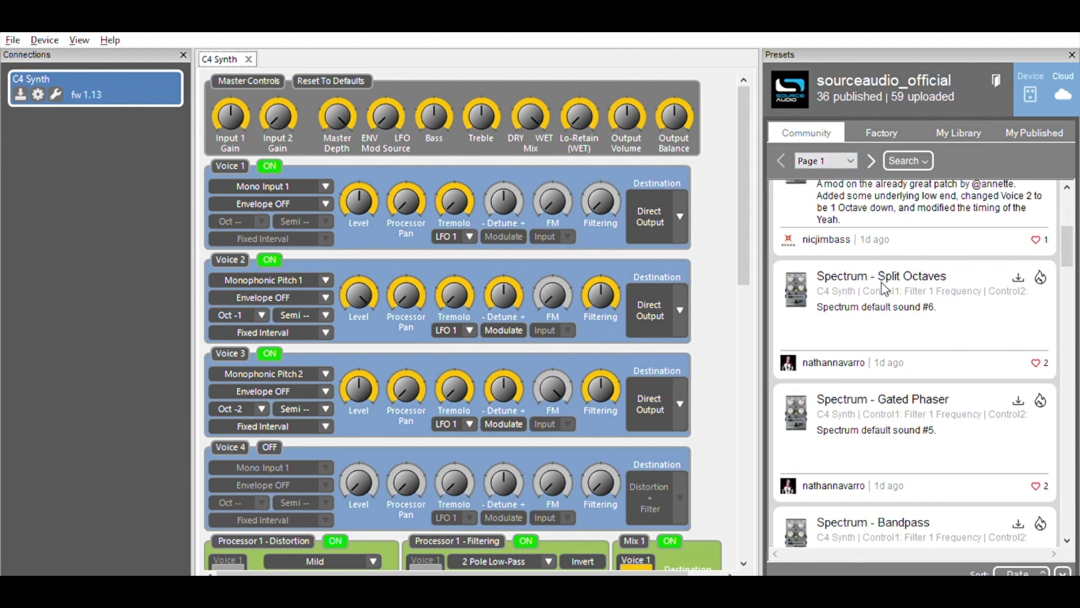
{"action": "scroll", "coordinate": [886, 290], "scroll_direction": "up", "scroll_amount": 5}
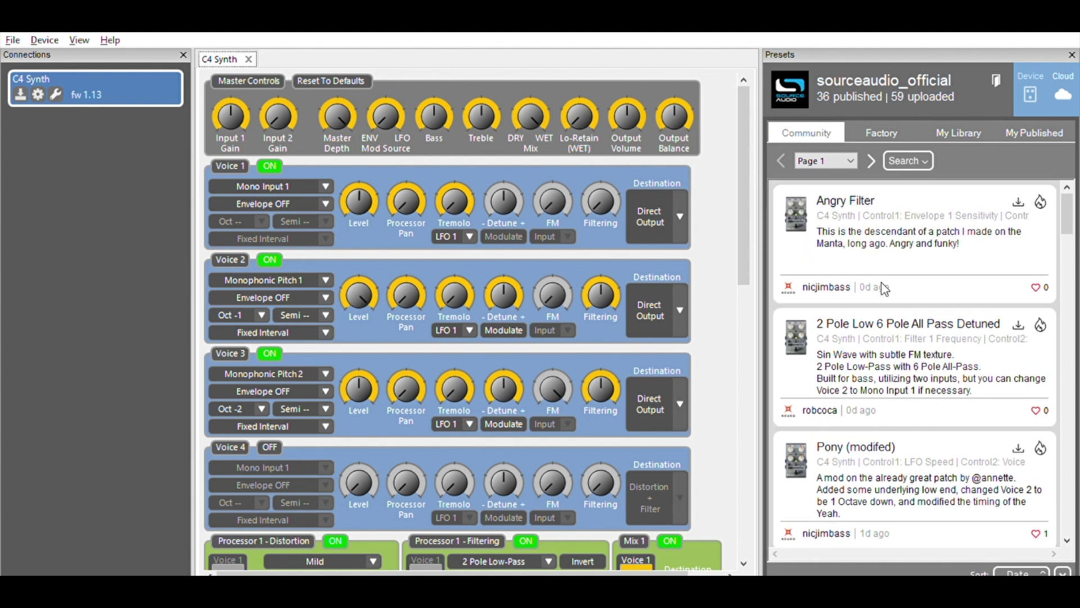
- Filter the community presets by the C4 Synth pedal and submit the search
{"action": "left_click", "coordinate": [924, 148]}
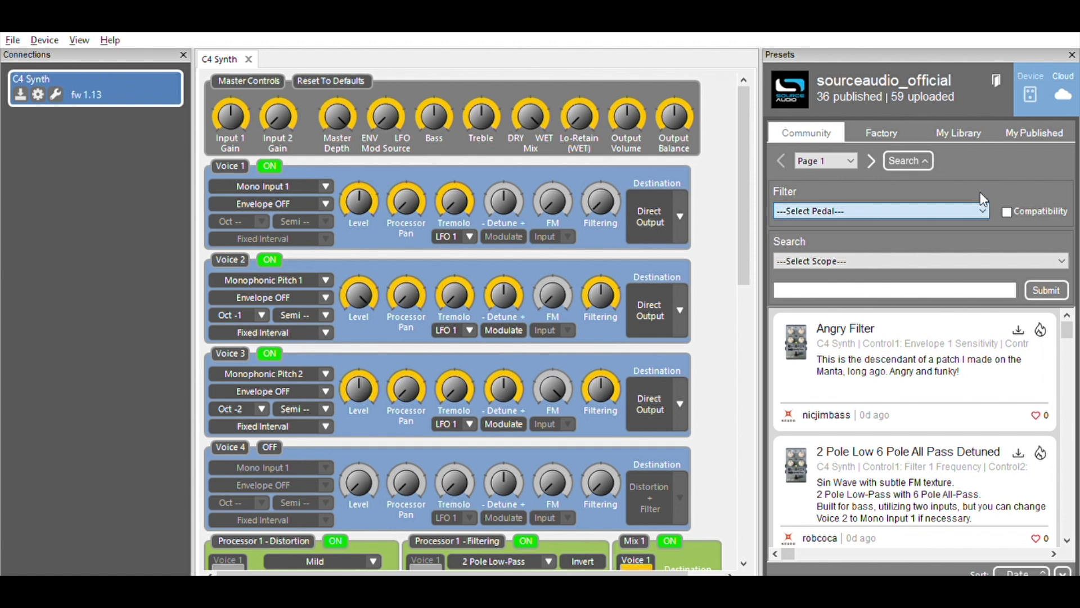
{"action": "key", "text": "Down"}
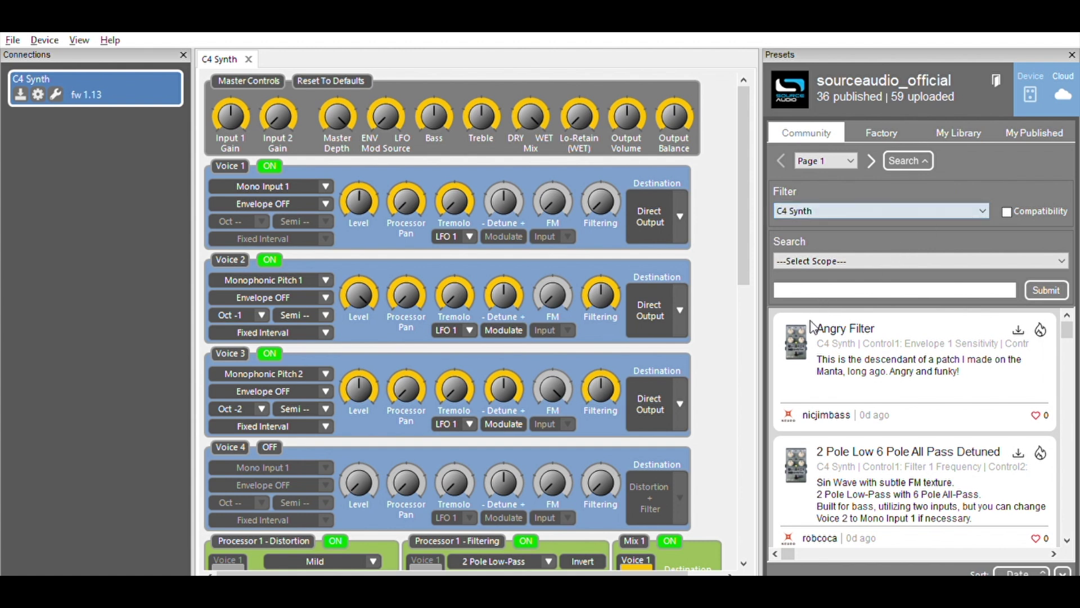
{"action": "left_click", "coordinate": [828, 262]}
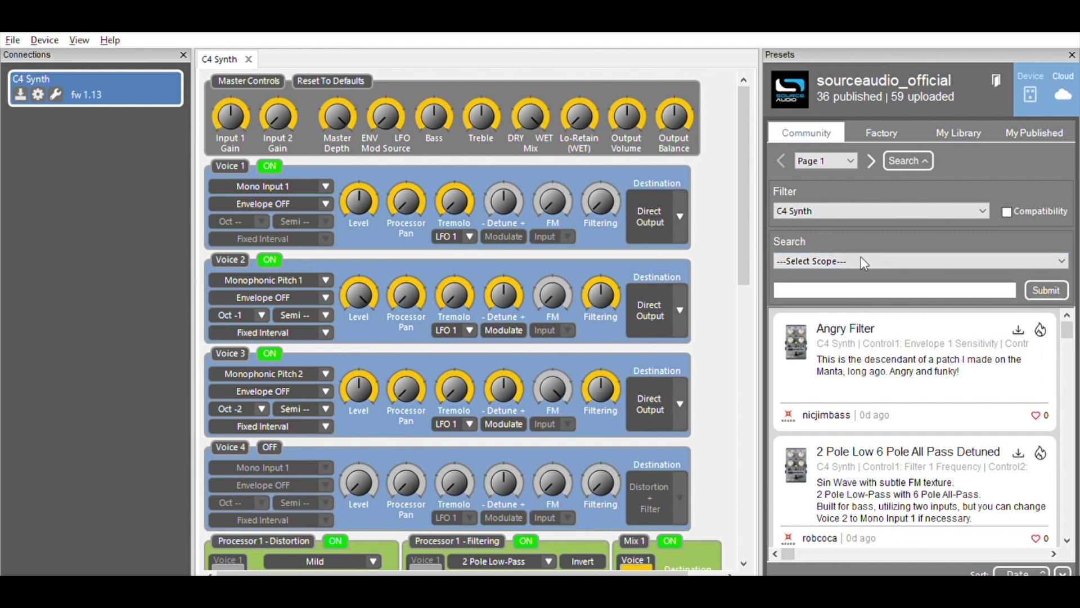
{"action": "left_click", "coordinate": [1045, 287]}
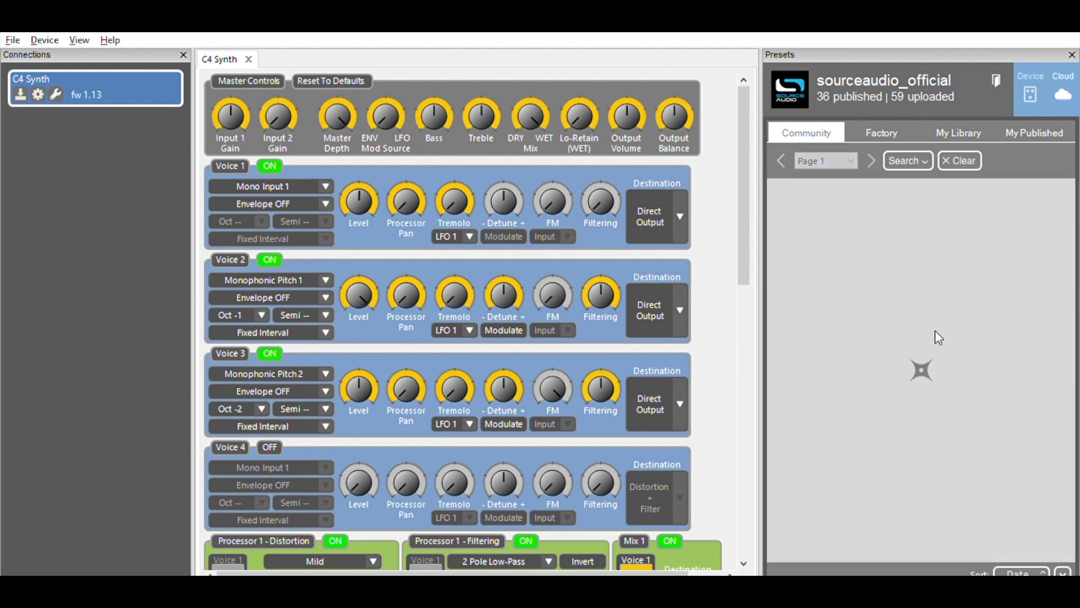
- Browse the filtered community presets and load Nasty Bass Synth into the editor to audition it
{"action": "scroll", "coordinate": [937, 332], "scroll_direction": "down", "scroll_amount": 5}
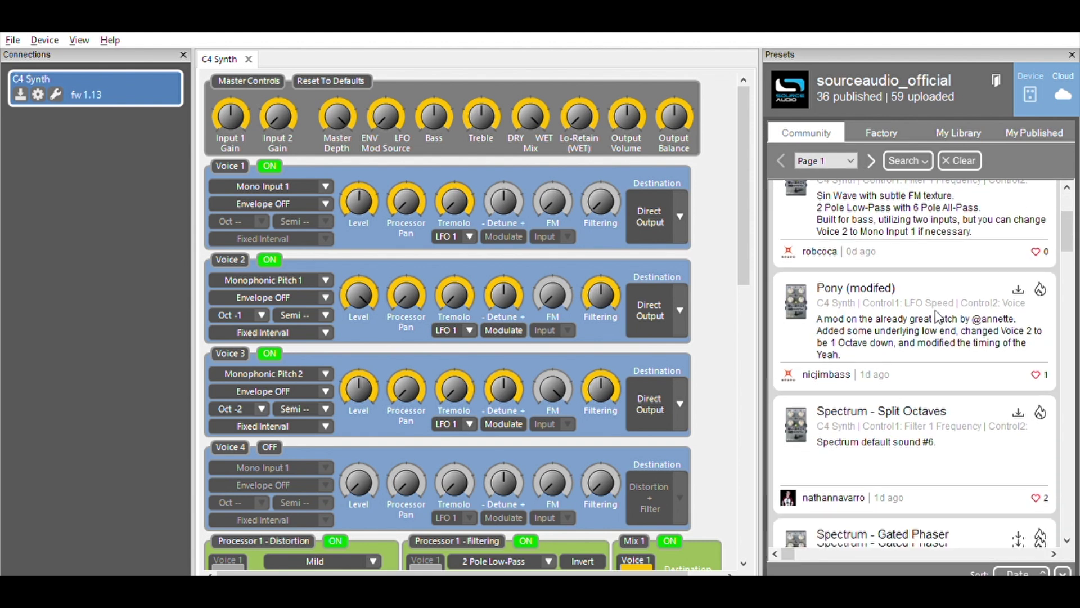
{"action": "scroll", "coordinate": [939, 305], "scroll_direction": "down", "scroll_amount": 8}
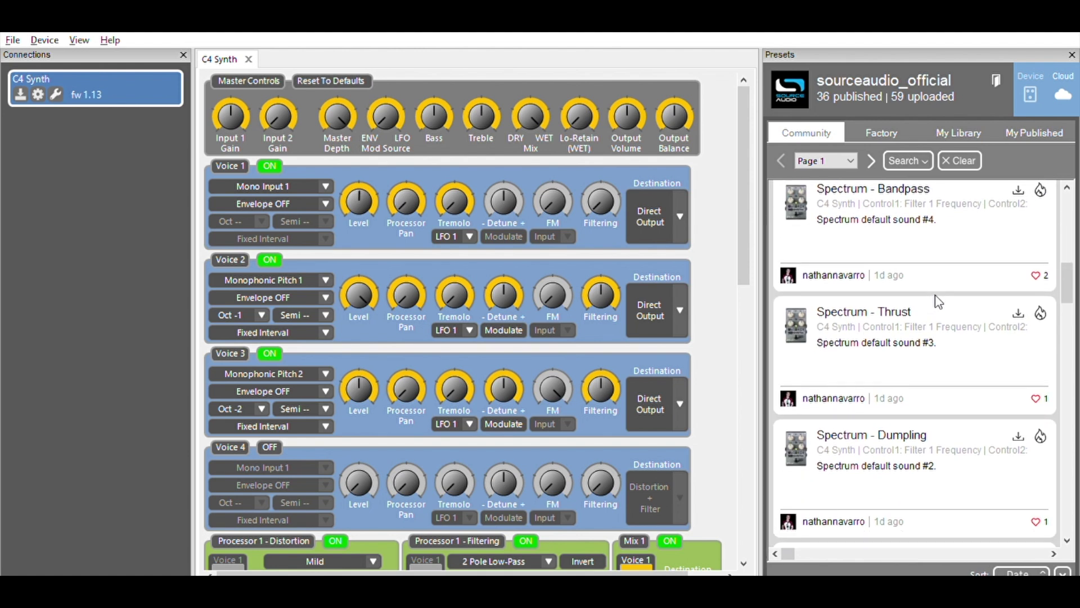
{"action": "scroll", "coordinate": [939, 293], "scroll_direction": "down", "scroll_amount": 6}
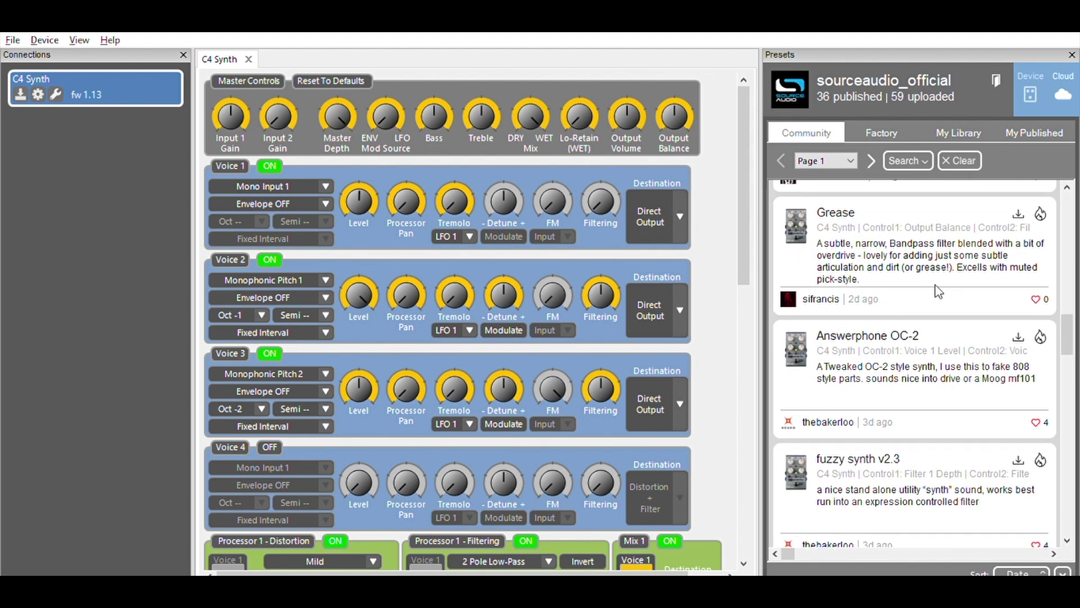
{"action": "scroll", "coordinate": [939, 292], "scroll_direction": "down", "scroll_amount": 4}
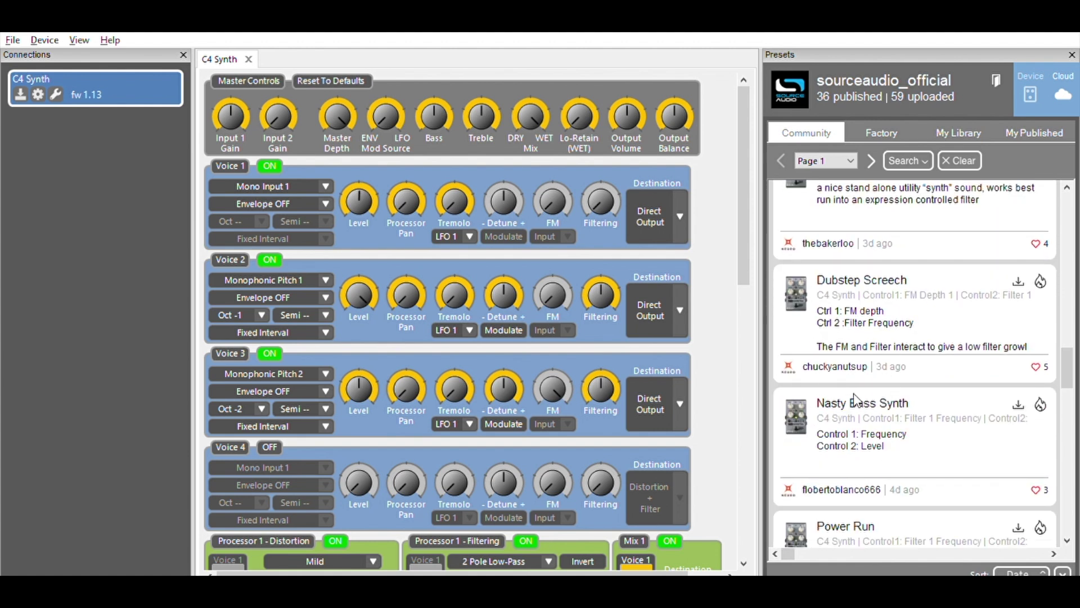
{"action": "left_click", "coordinate": [859, 402]}
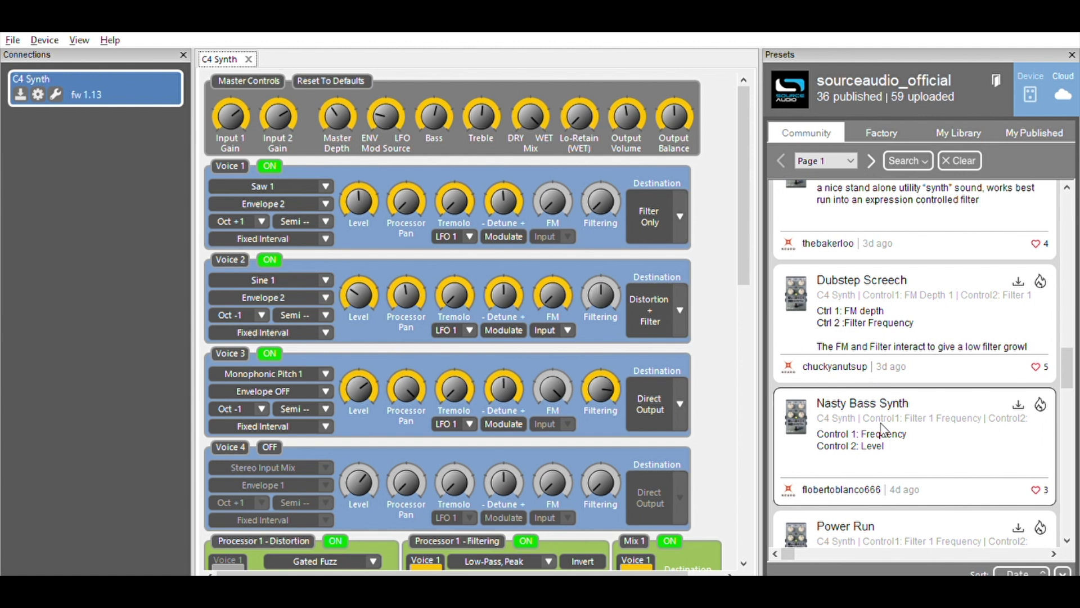
- Find the Throwback Thursday preset among the community presets and load it into the editor
{"action": "scroll", "coordinate": [885, 430], "scroll_direction": "down", "scroll_amount": 5}
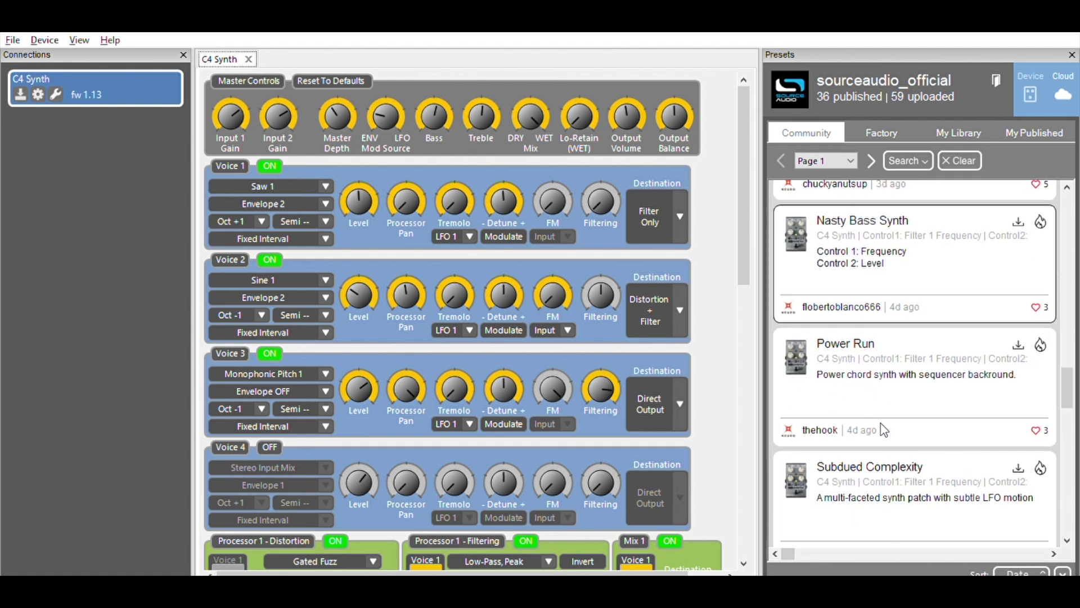
{"action": "scroll", "coordinate": [884, 431], "scroll_direction": "down", "scroll_amount": 6}
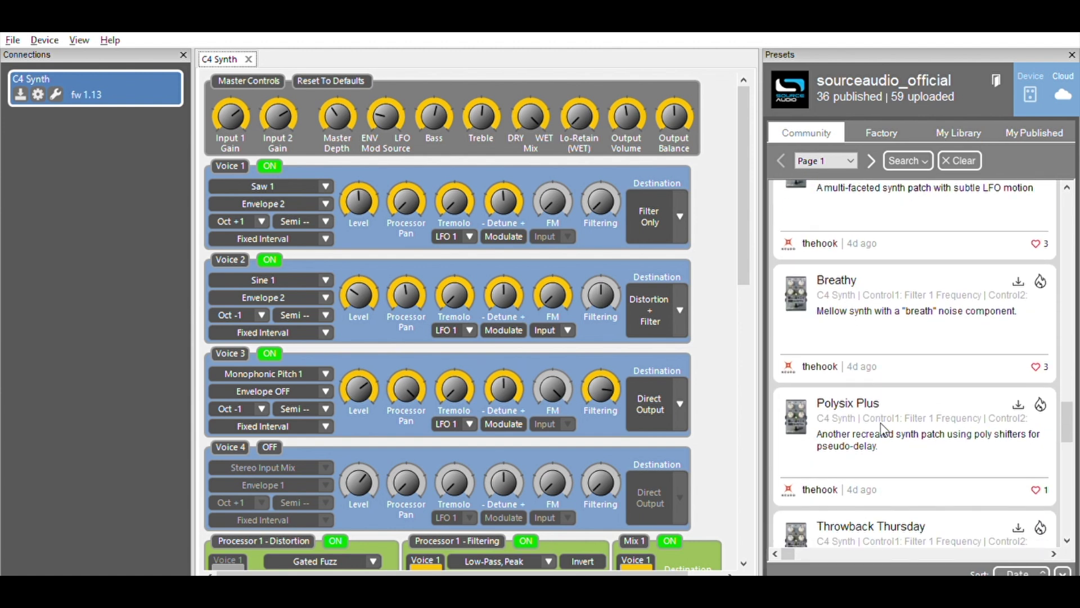
{"action": "scroll", "coordinate": [885, 430], "scroll_direction": "down", "scroll_amount": 1}
{"action": "left_click", "coordinate": [884, 430]}
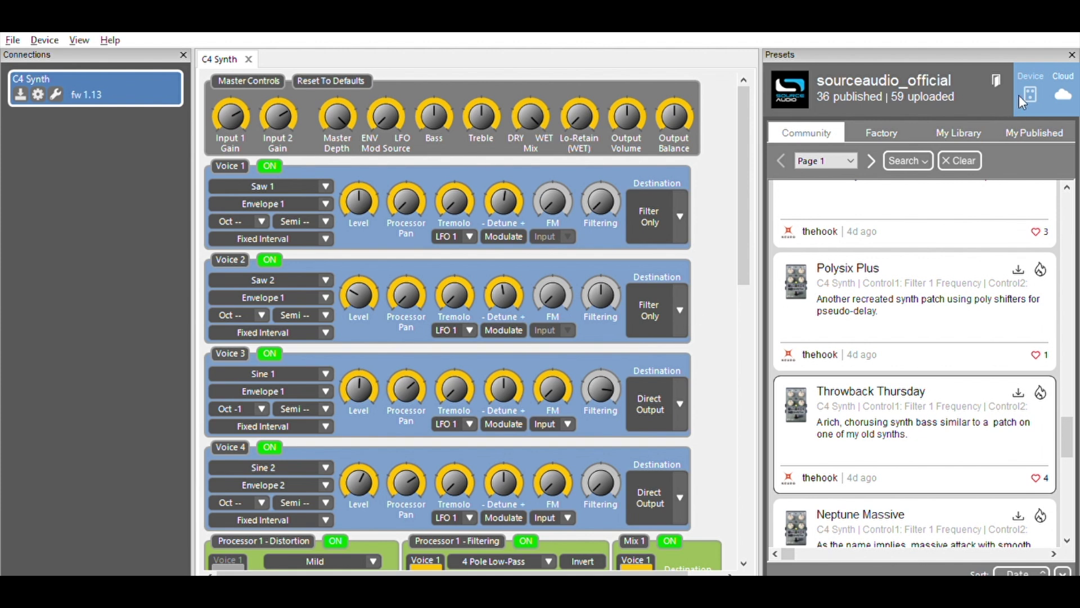
- Return to the device's preset list and adjust the Output Volume and Input 1 Gain of the Throwback Thursday preset
{"action": "left_click", "coordinate": [1029, 74]}
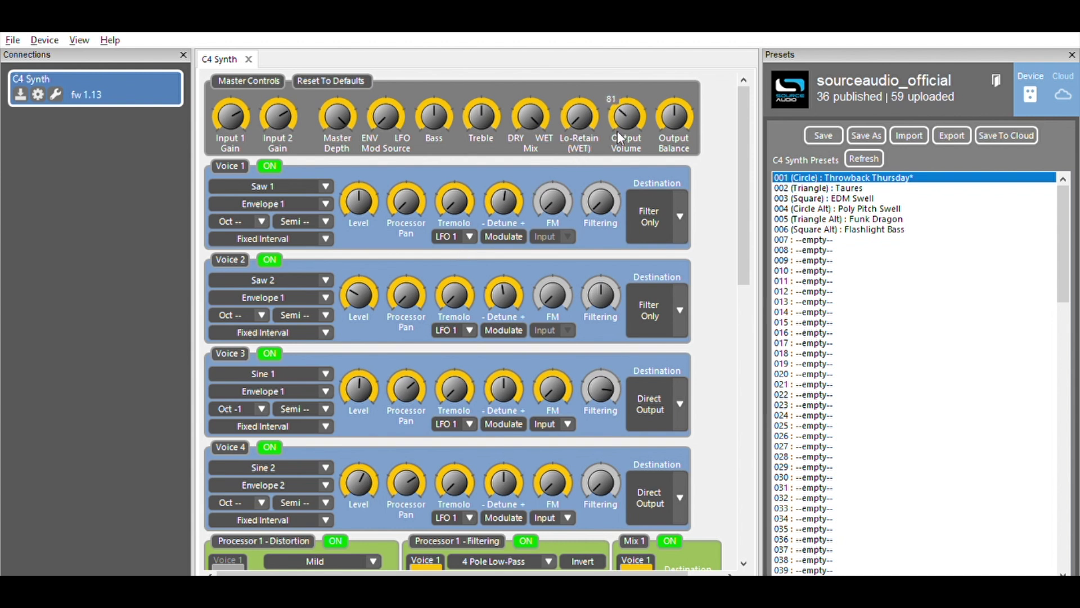
{"action": "left_click_drag", "start_coordinate": [618, 133], "coordinate": [619, 163]}
{"action": "left_click_drag", "start_coordinate": [222, 102], "coordinate": [214, 62]}
{"action": "scroll", "coordinate": [552, 363], "scroll_direction": "down", "scroll_amount": 5}
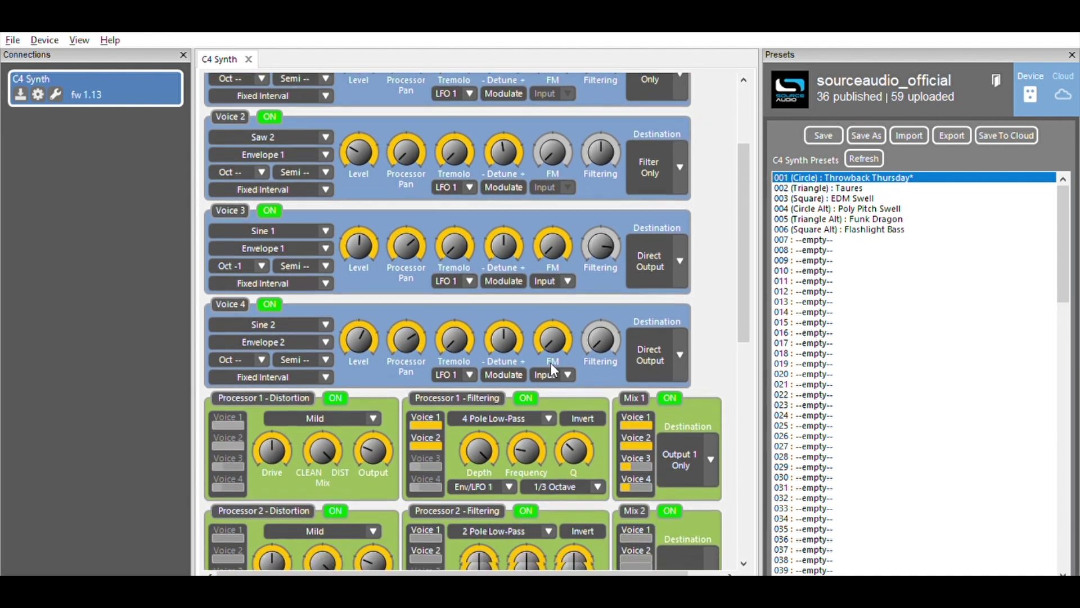